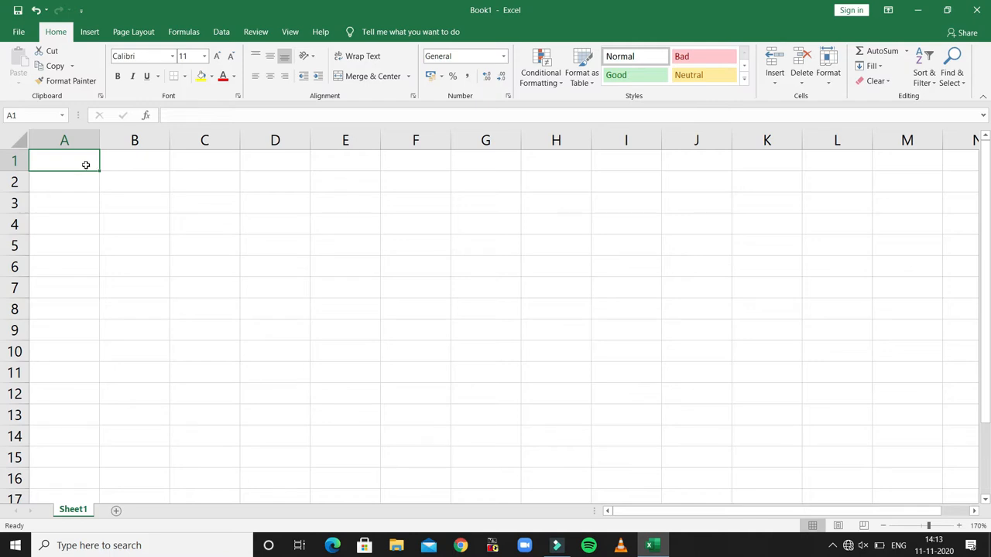
# Step: Enter the title "MONTHLY EXPENSE REPORT - OCTOBER, 2020" in cell A1
pyautogui.write('MO')
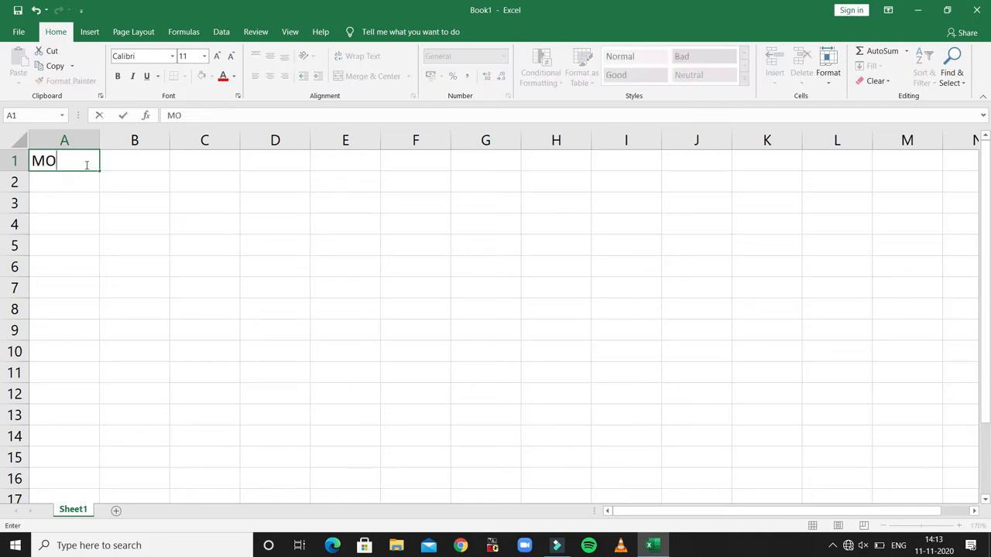
pyautogui.write('NTHLY EXPE')
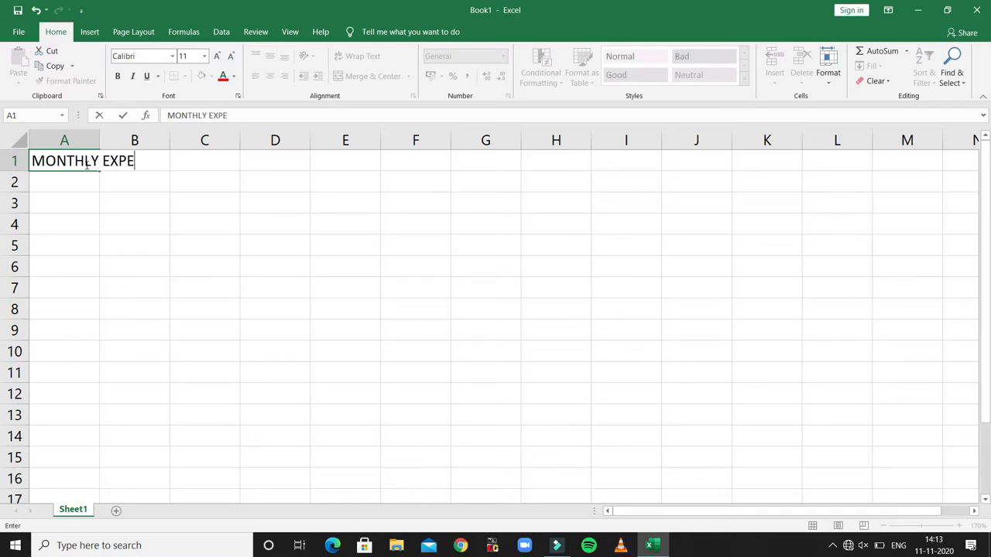
pyautogui.write('NSES')
pyautogui.press('BackSpace')
pyautogui.write('REPORT')
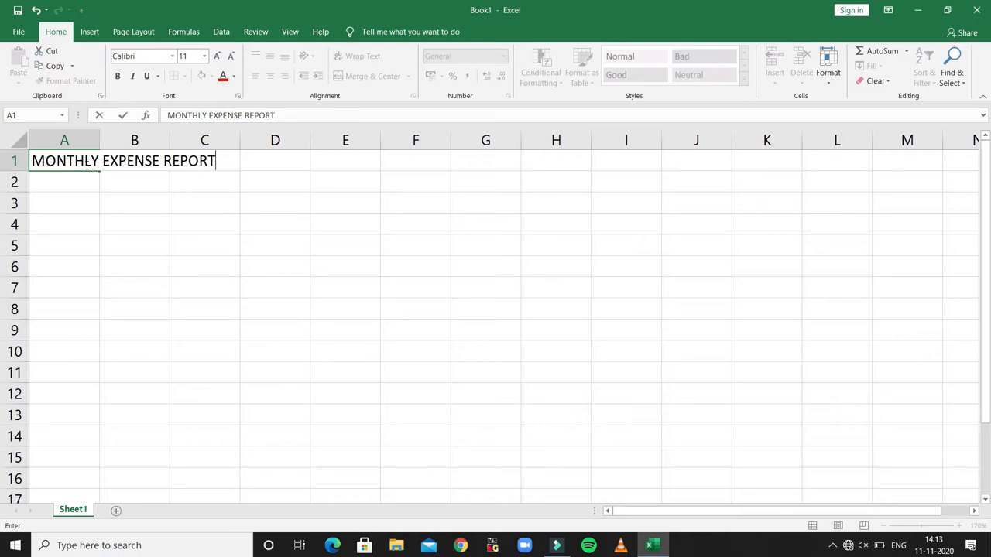
pyautogui.write('-')
pyautogui.press('BackSpace')
pyautogui.write('- OT')
pyautogui.press('BackSpace')
pyautogui.write('CTOBER, 2020')
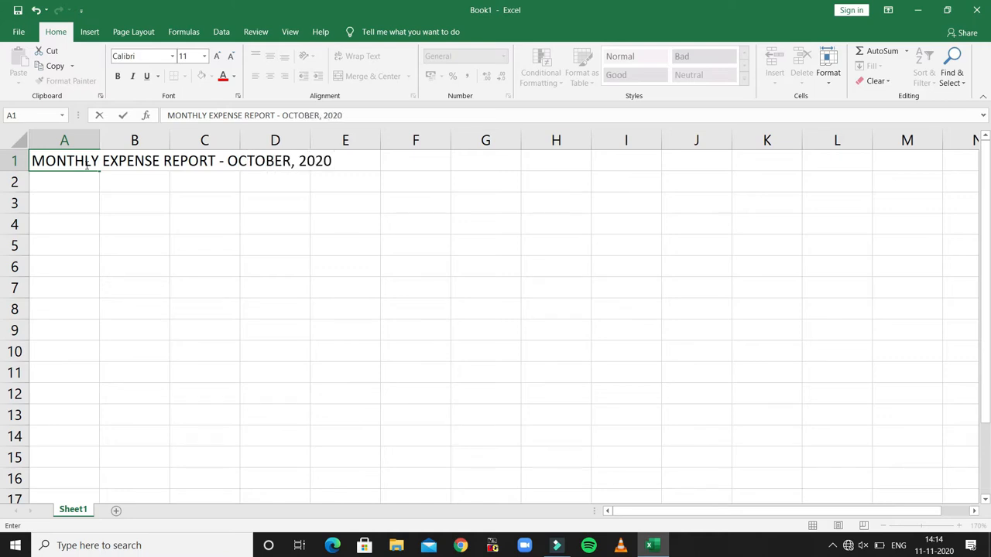
pyautogui.press('Return')
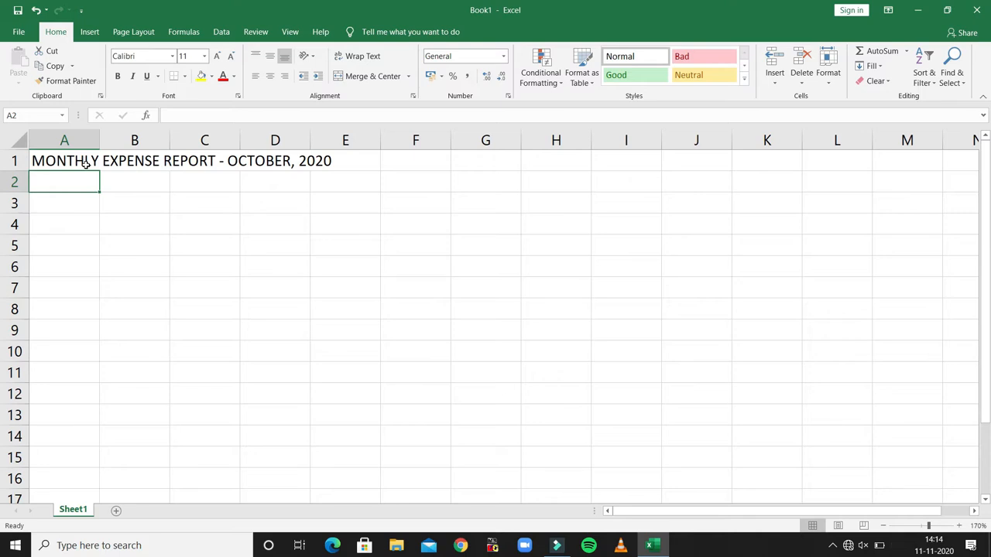
# Step: Enter the income column headers NO, INCOME TITLE and AMOUNT in cells A2 to C2
pyautogui.write('NO')
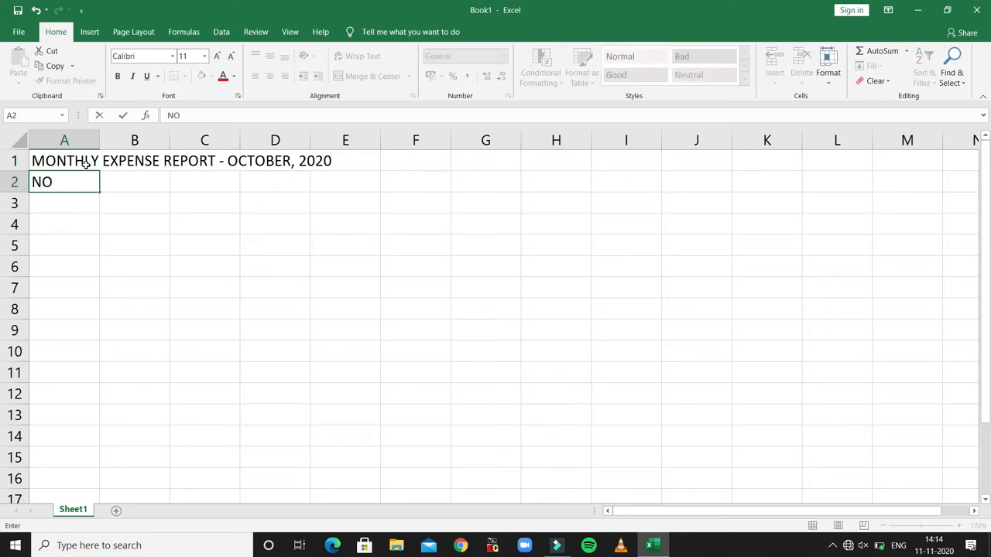
pyautogui.press('Tab')
pyautogui.write('ITE')
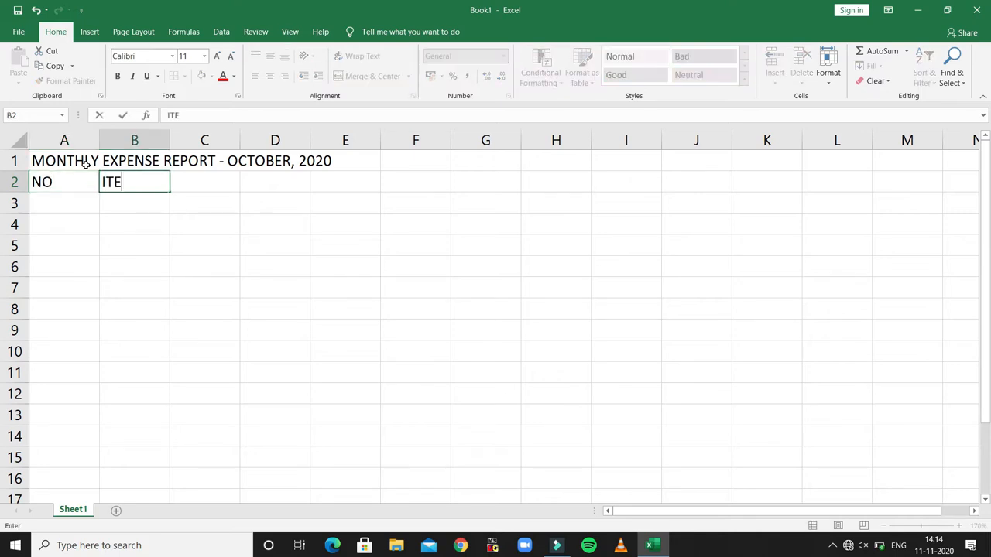
pyautogui.press('BackSpace')
pyautogui.press('BackSpace')
pyautogui.write('NCOME TITLE')
pyautogui.press('Tab')
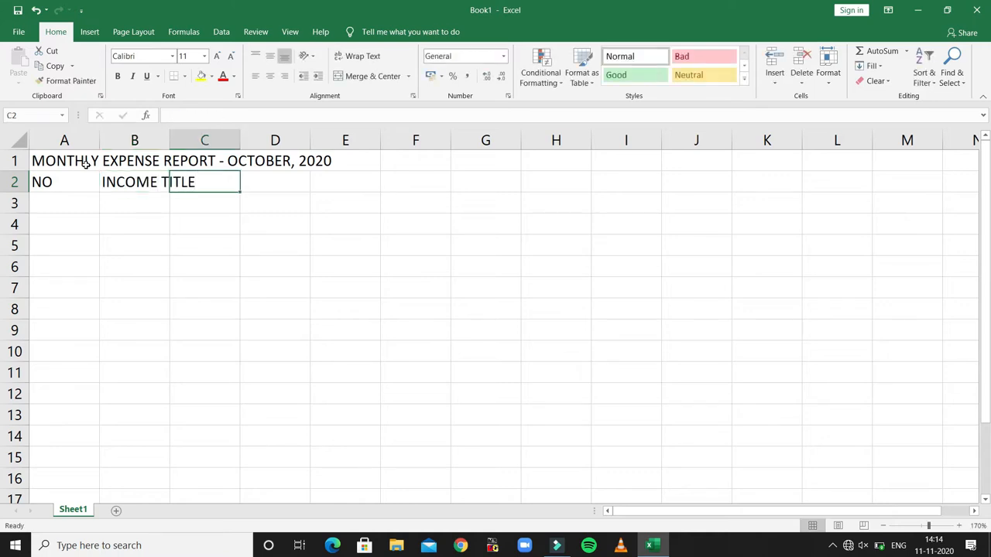
pyautogui.write('AMOUNT')
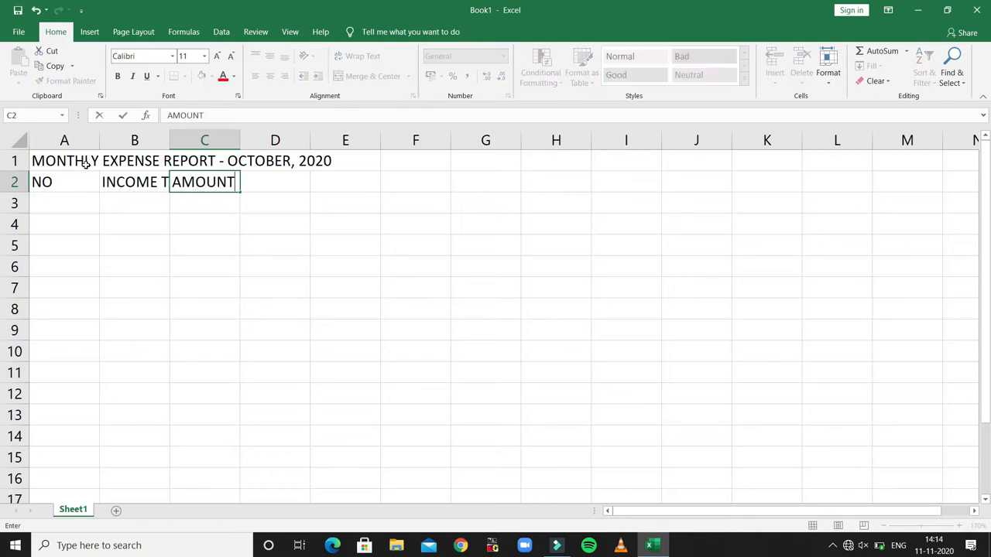
pyautogui.press('Tab')
# Step: Enter the expense column headers NO, EXPENSES TITLE and AMOUNT in cells D2 to F2
pyautogui.write('NO')
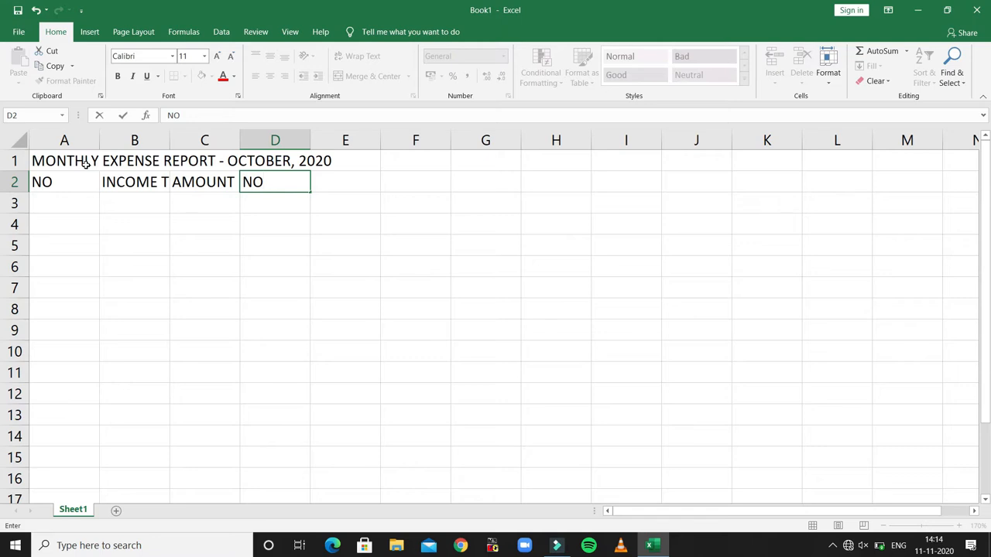
pyautogui.press('Tab')
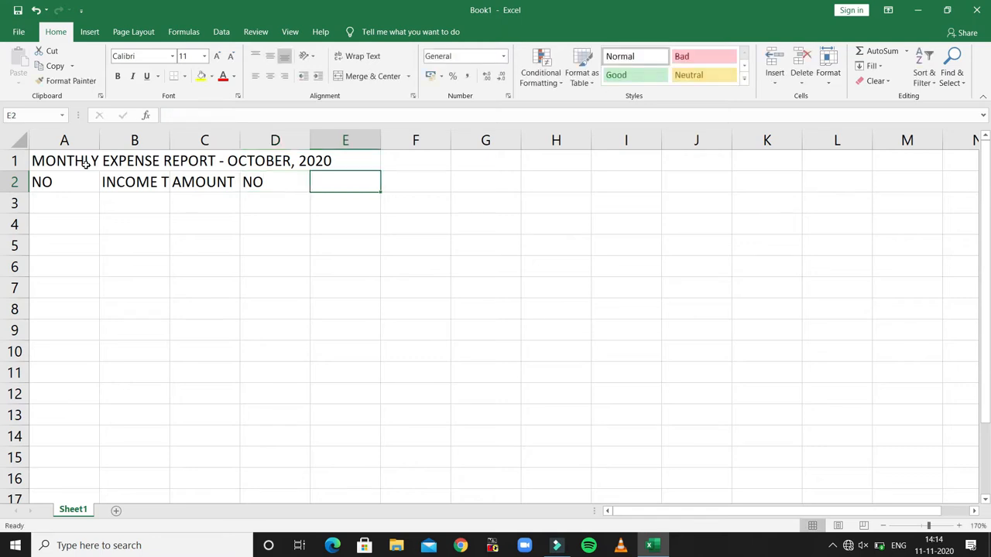
pyautogui.write('EXPENSES TITLE')
pyautogui.press('Tab')
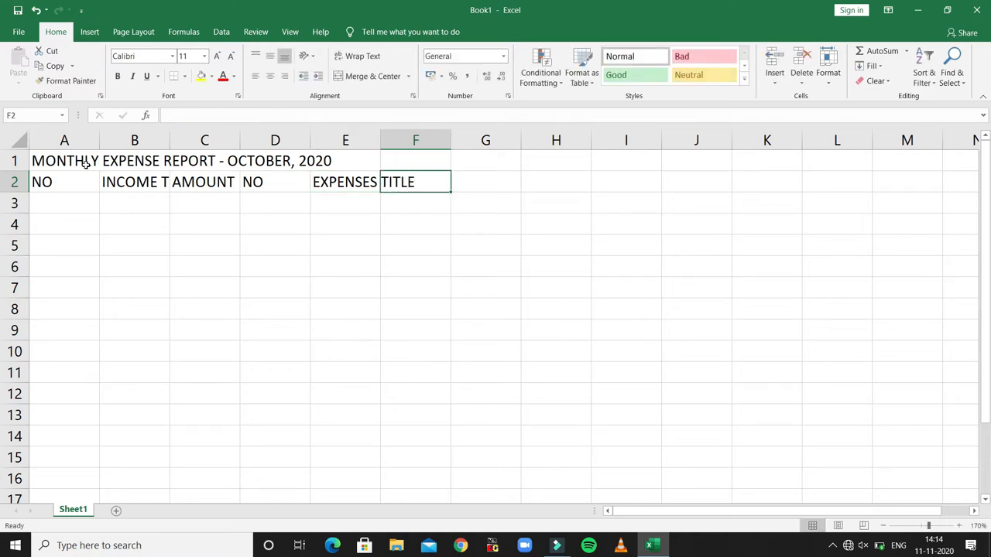
pyautogui.write('AMOUNT')
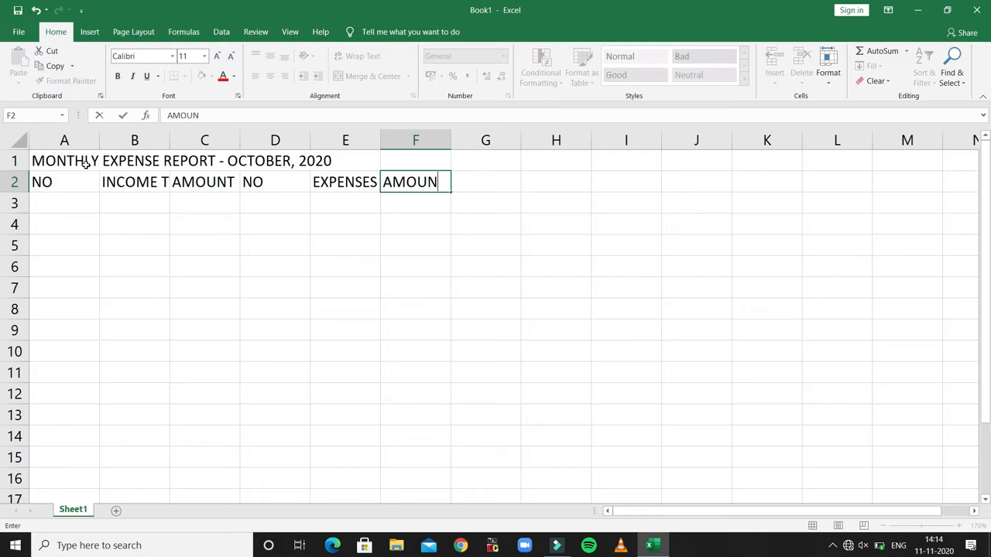
# Step: Fill in the first income entry in row 3 with number 1, SALARY and amount 50000
pyautogui.click(65, 210)
pyautogui.write('1')
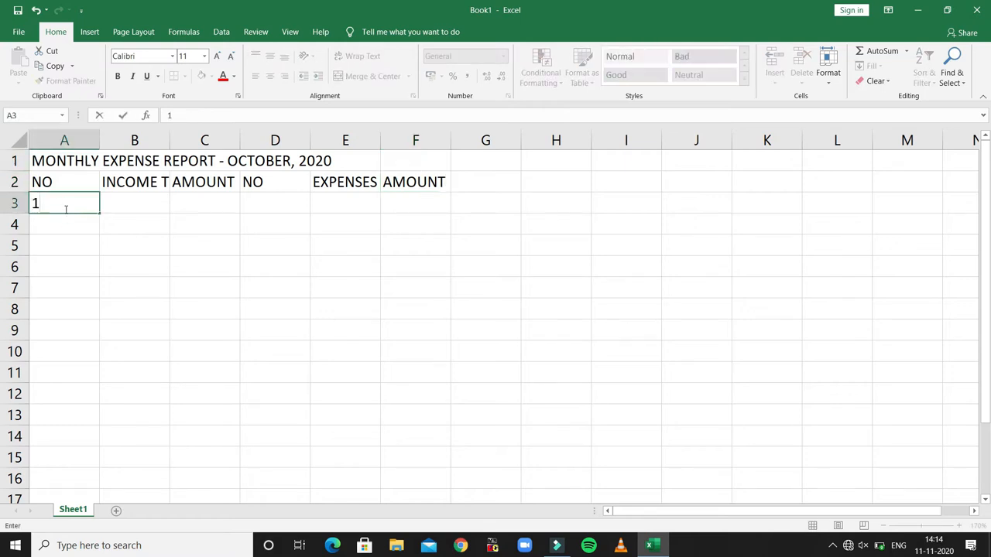
pyautogui.press('Tab')
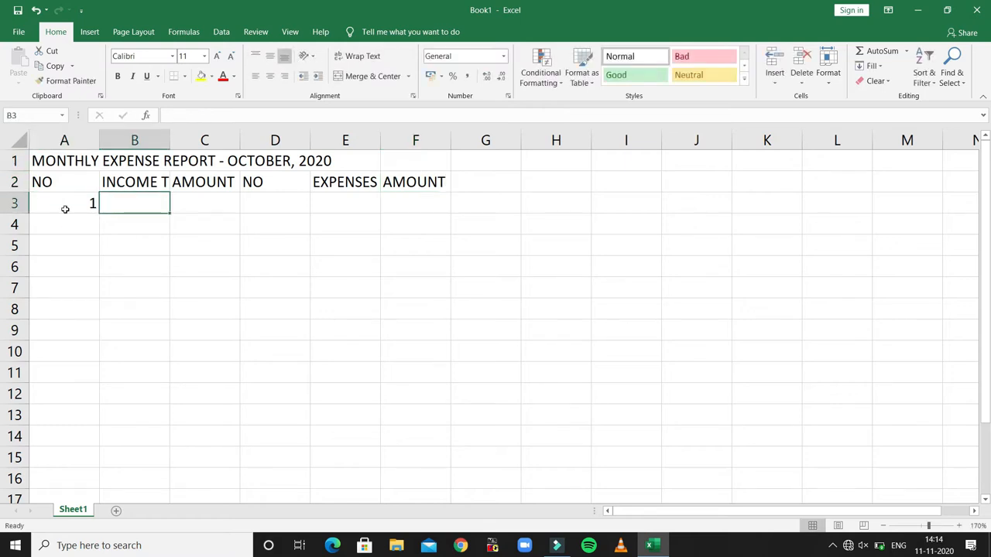
pyautogui.write('SALARY')
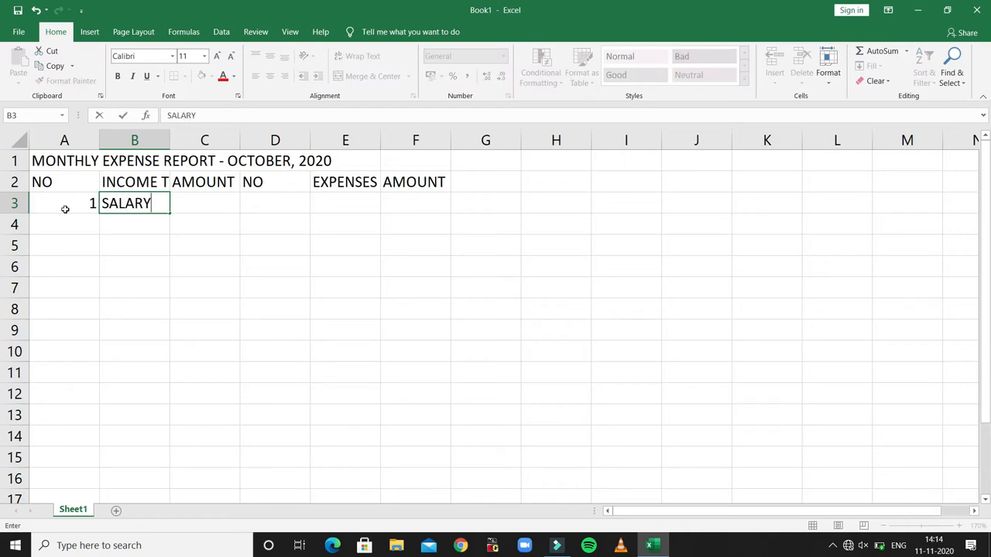
pyautogui.press('Tab')
pyautogui.write('50000')
pyautogui.press('Return')
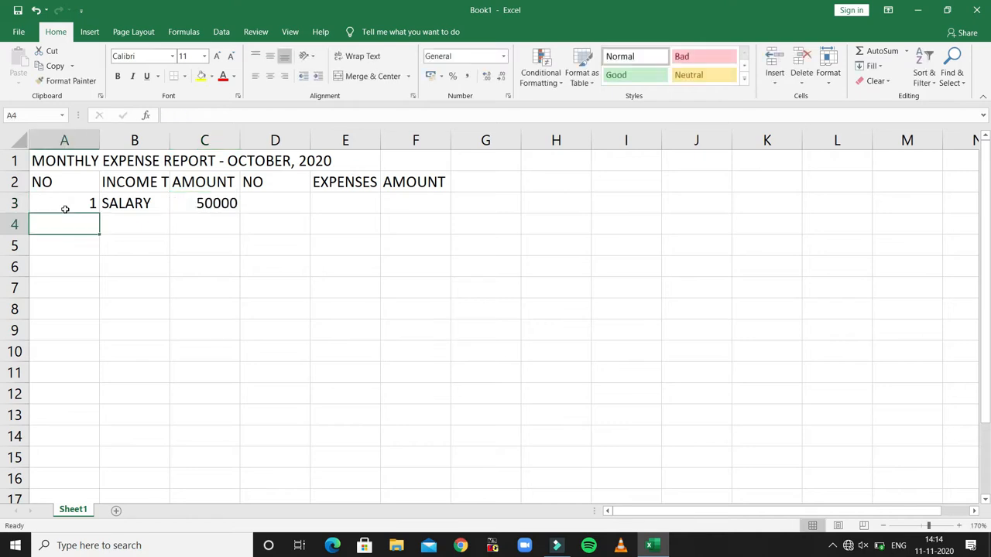
# Step: Fill in the second income entry in row 4 with number 2, PART-TIME and amount 10000
pyautogui.write('2')
pyautogui.press('Tab')
pyautogui.write('P')
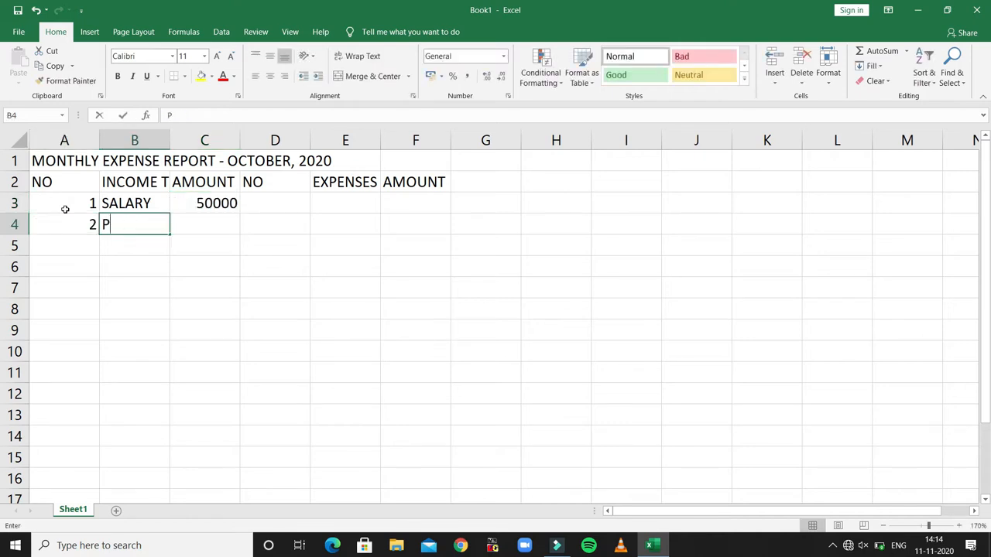
pyautogui.write('ART-')
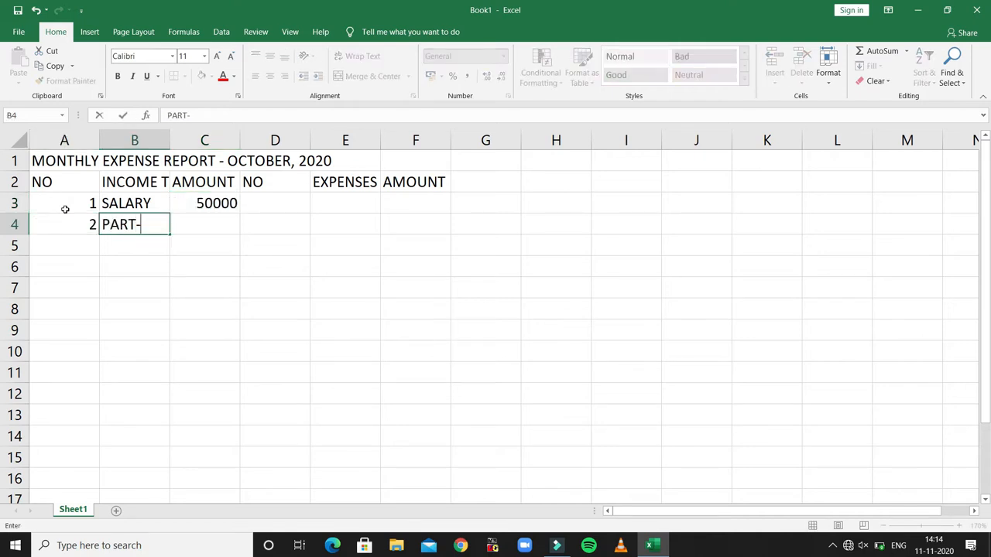
pyautogui.write('TIME')
pyautogui.press('Tab')
pyautogui.write('10000')
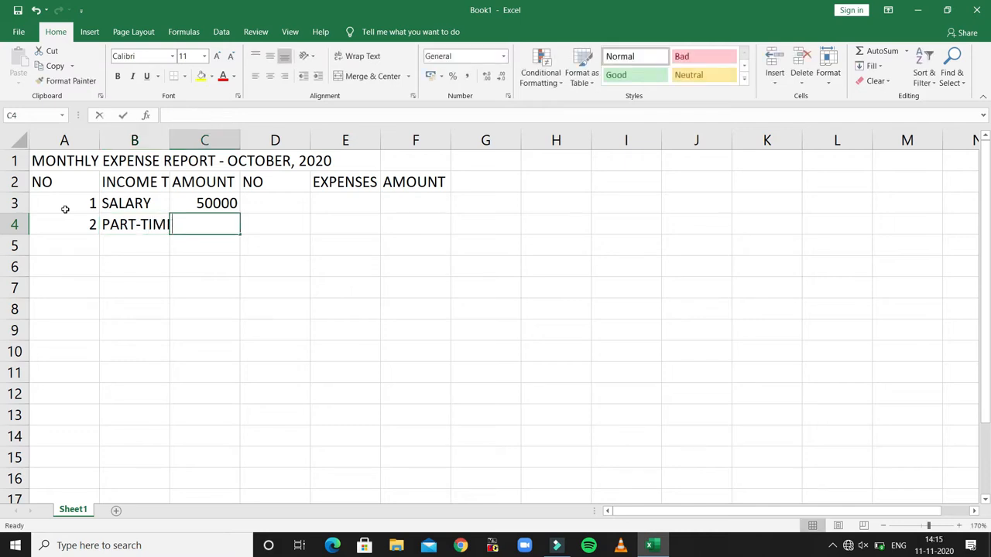
pyautogui.press('Return')
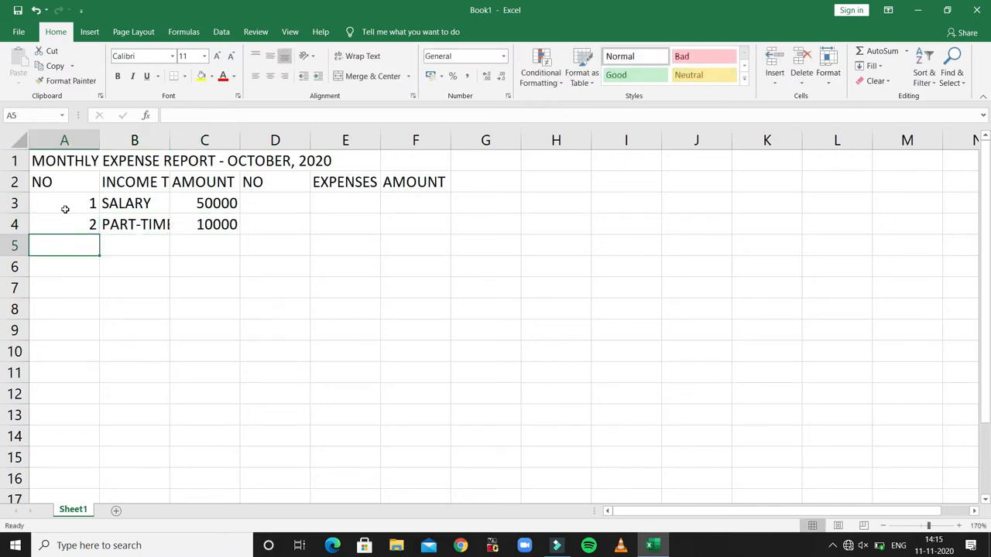
# Step: Enter income number 3, HOUSE RENT, with amount 10000 in row 5 and fit column B's width to its contents
pyautogui.write('3')
pyautogui.press('Tab')
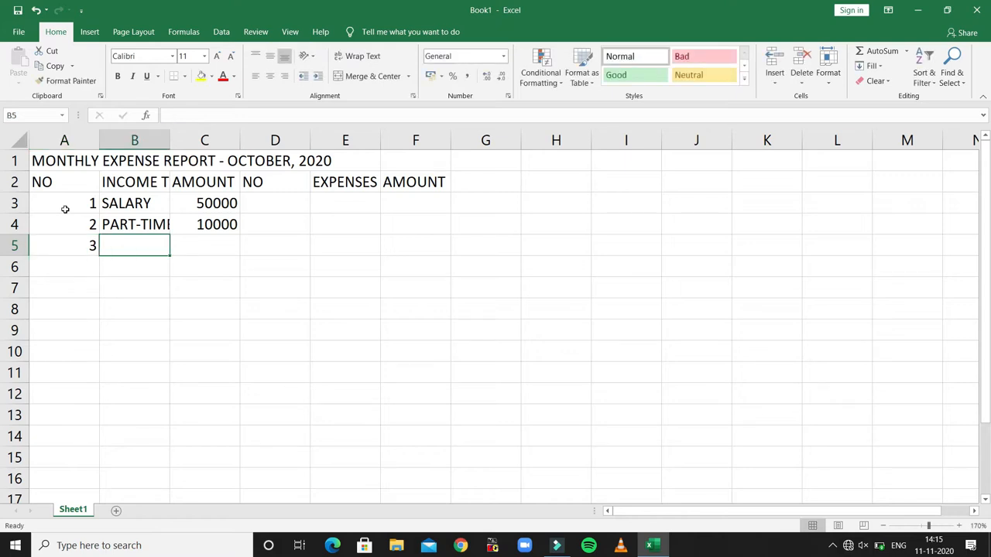
pyautogui.write('HOUSES')
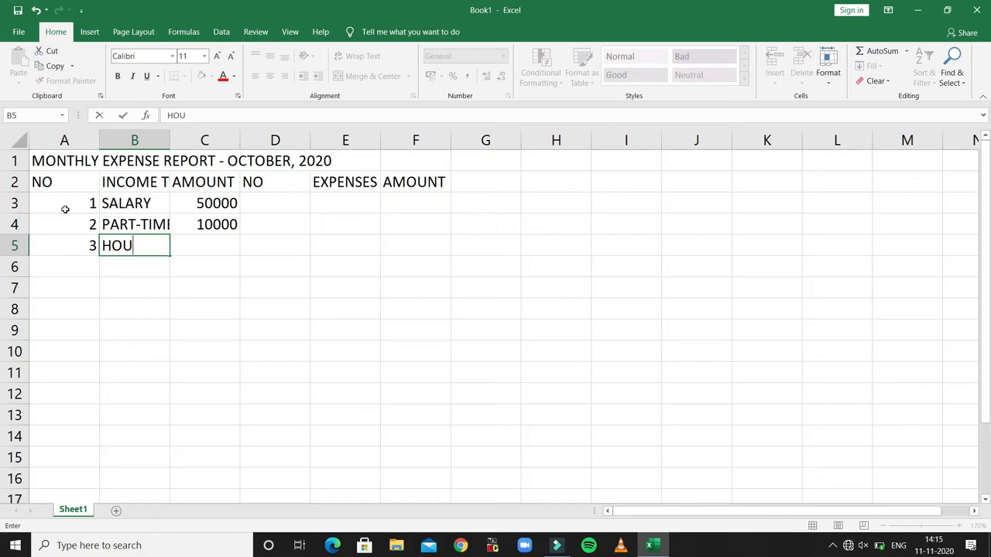
pyautogui.press('BackSpace')
pyautogui.write('RE')
pyautogui.write('NN')
pyautogui.press('BackSpace')
pyautogui.write('T')
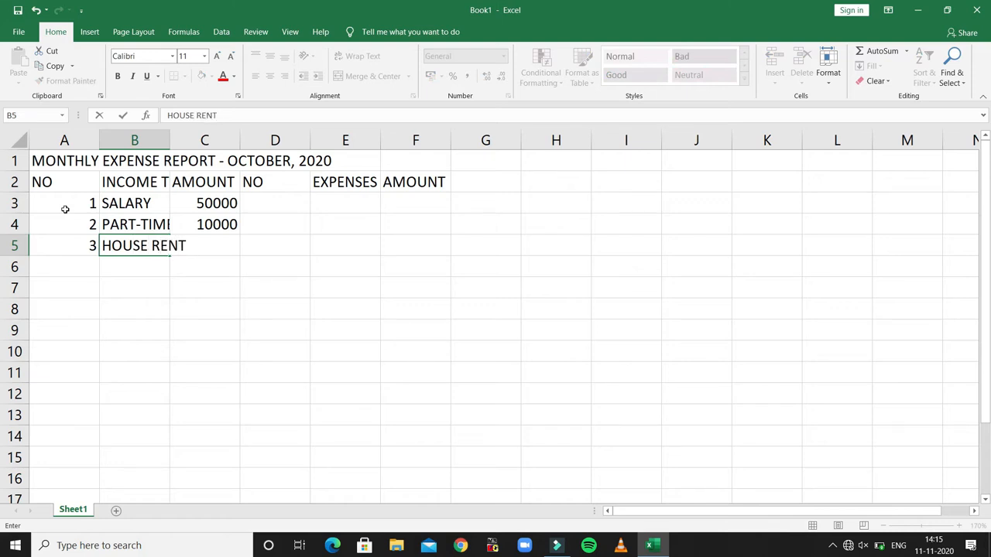
pyautogui.press('Tab')
pyautogui.write('1000')
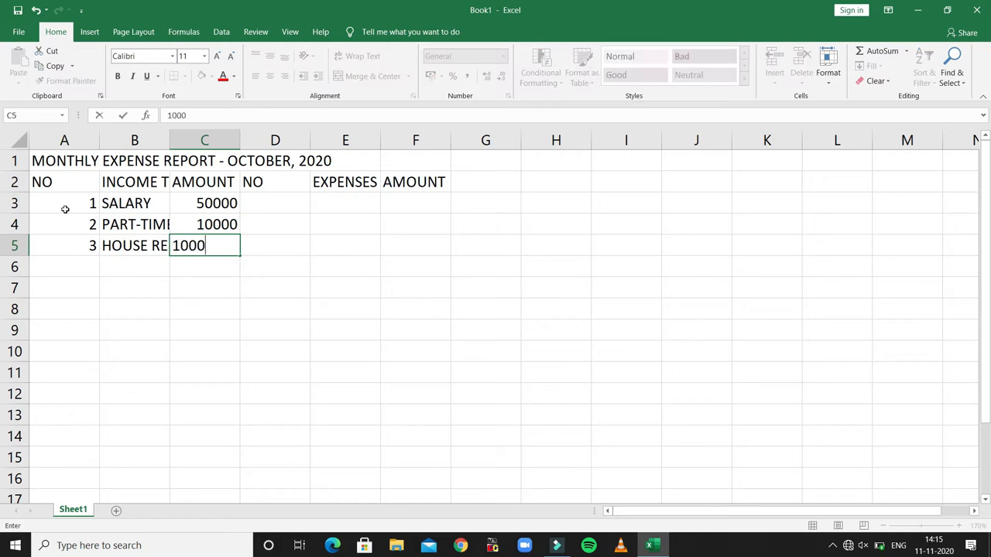
pyautogui.write('0')
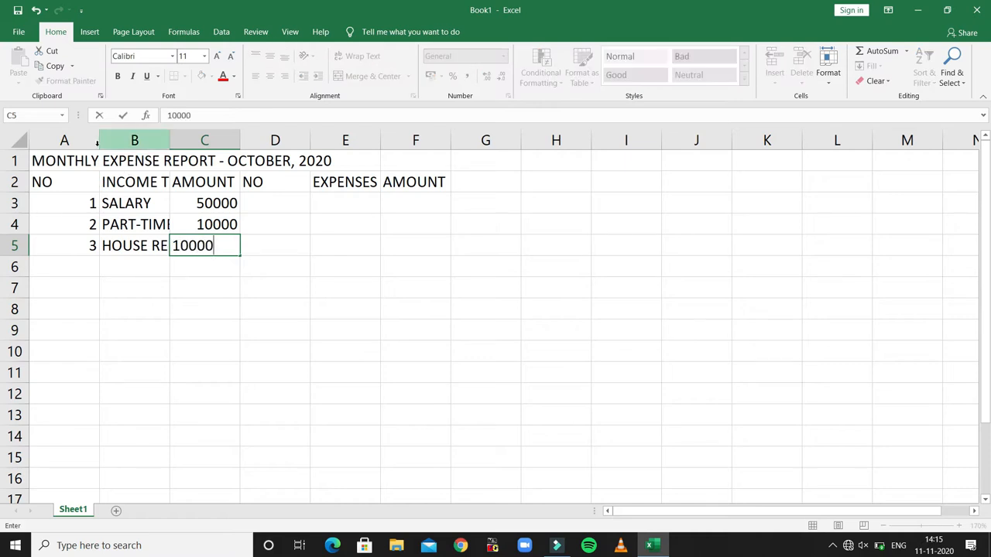
pyautogui.click(171, 139)
pyautogui.doubleClick(171, 139)
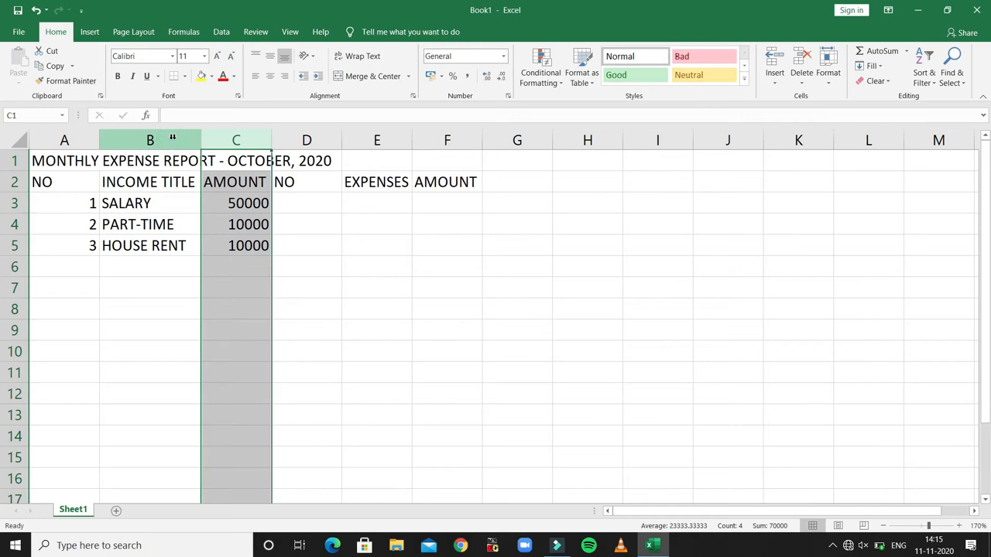
# Step: Fill in the first expense entry in cells D3 to F3 with number 1, LOAN EMI and amount 15000
pyautogui.click(295, 201)
pyautogui.write('1')
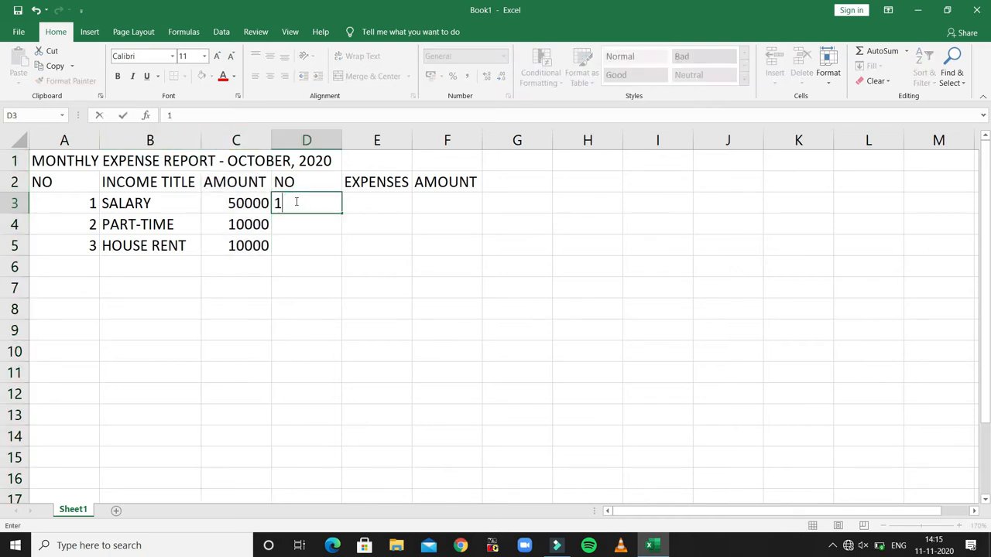
pyautogui.press('Tab')
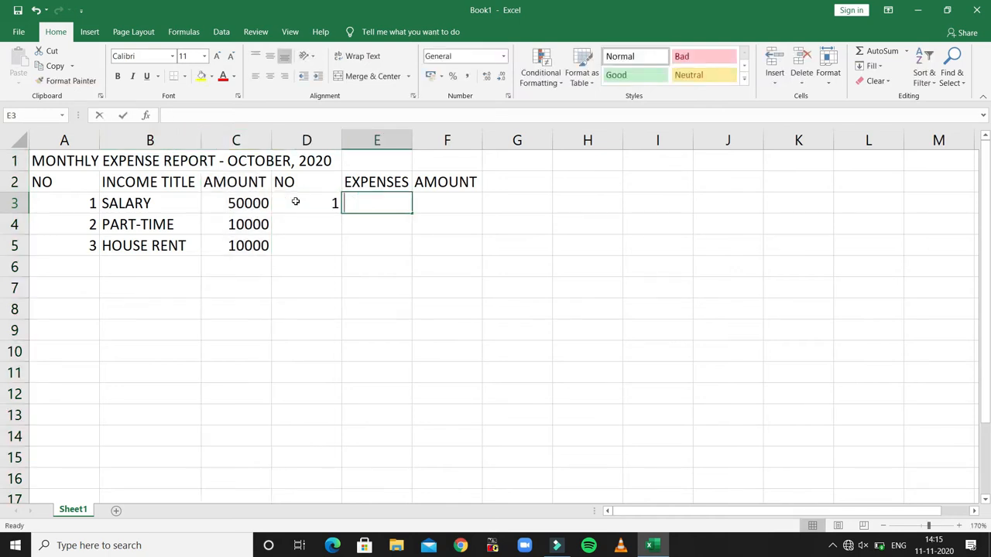
pyautogui.write('LOAN EM')
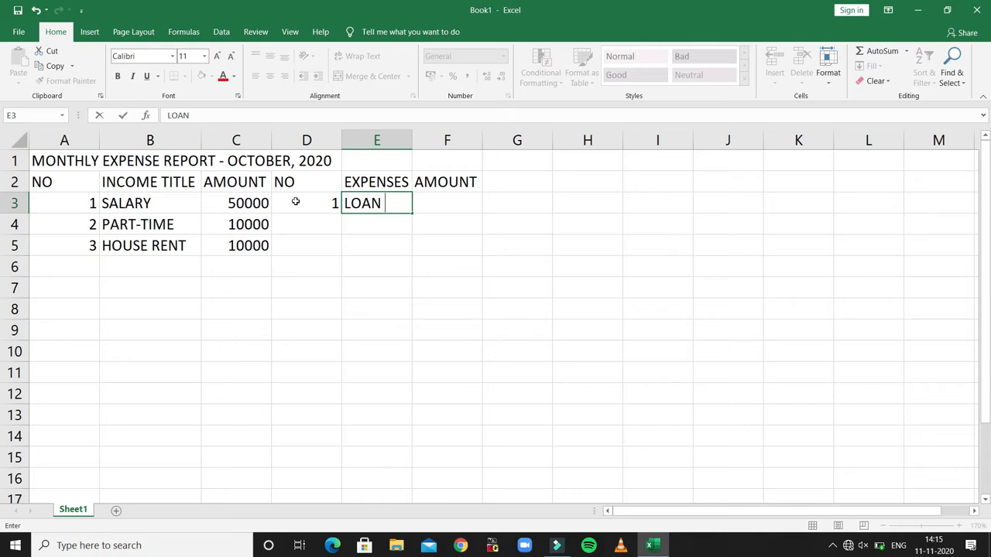
pyautogui.write('I')
pyautogui.press('Tab')
pyautogui.write('15000')
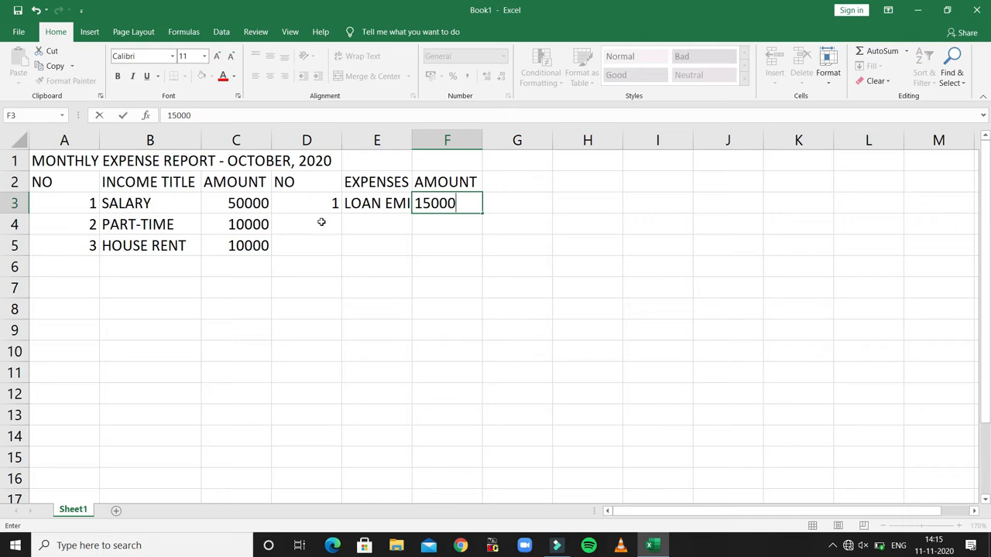
# Step: Fill in the second expense entry in cells D4 to F4 with number 2, SCHOOL FEE and amount 3000
pyautogui.click(320, 221)
pyautogui.write('2')
pyautogui.press('Tab')
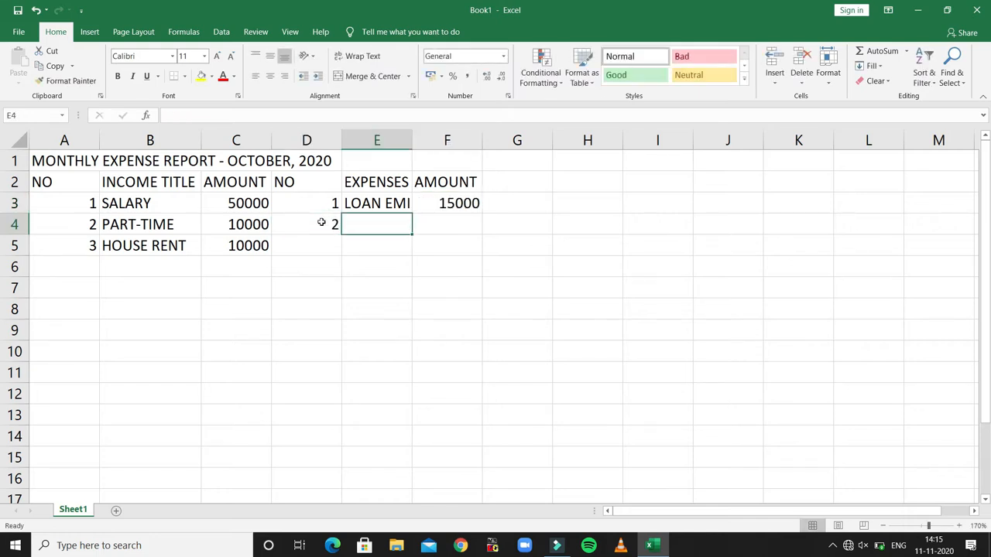
pyautogui.write('SCH')
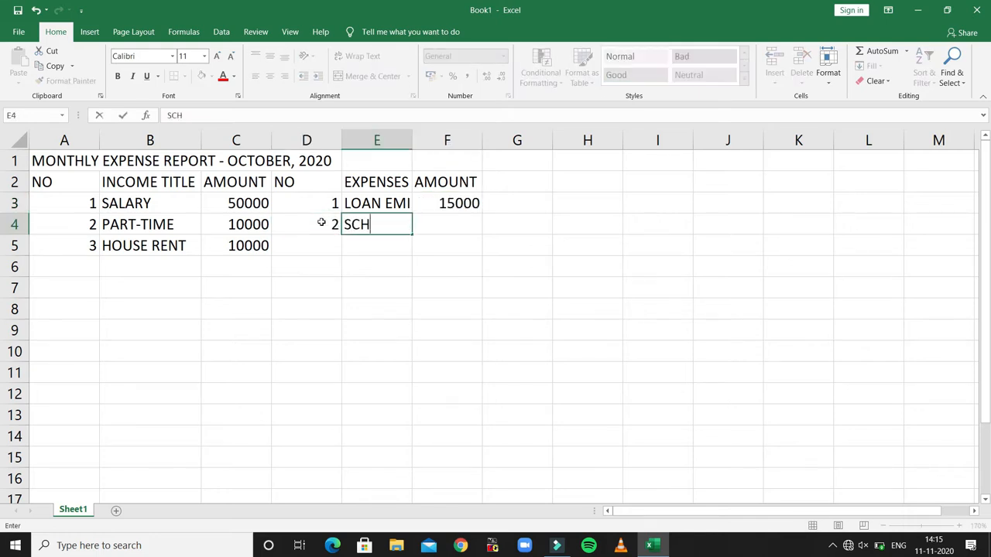
pyautogui.write('OOL FEE')
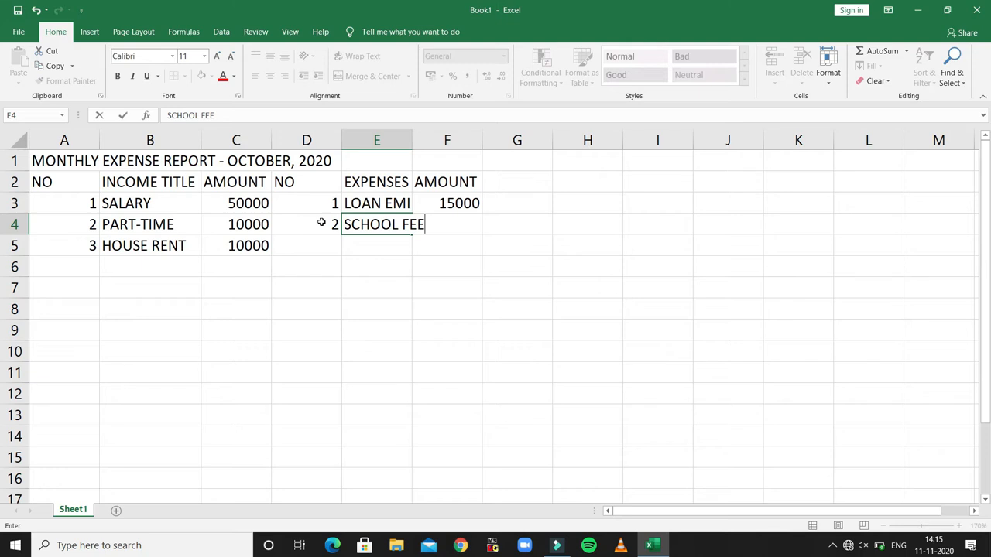
pyautogui.press('Tab')
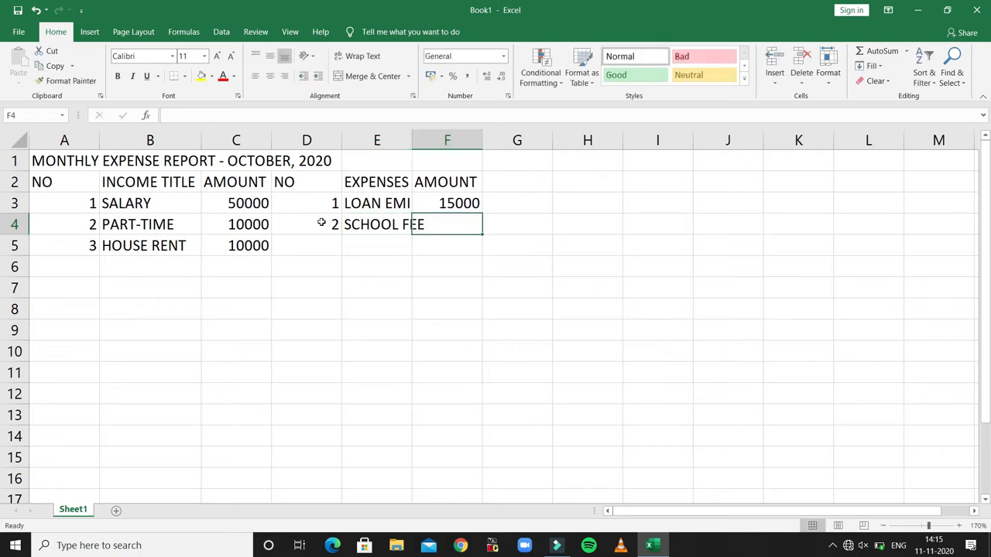
pyautogui.write('3000')
pyautogui.press('Return')
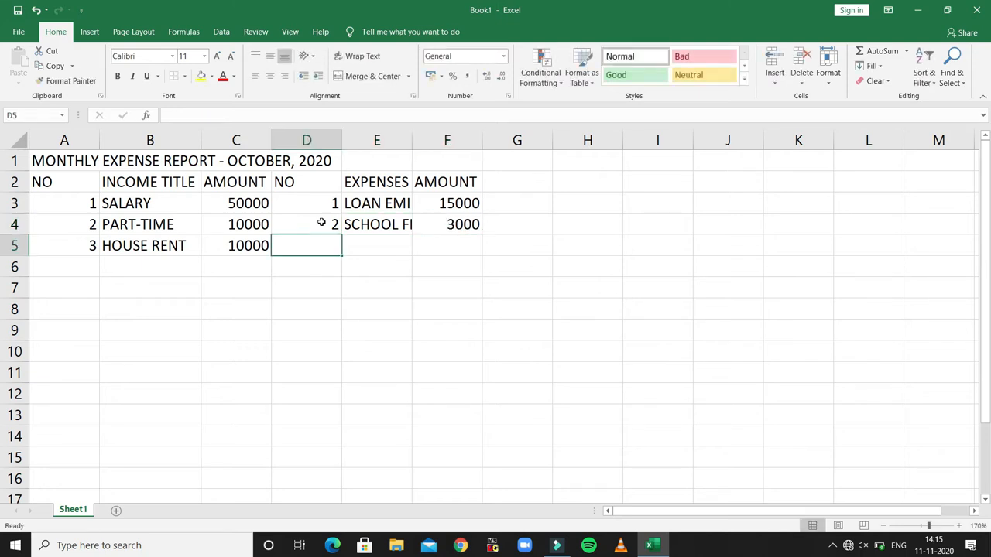
# Step: Fill in the third expense entry in cells D5 to F5 with number 3, GROCERY and amount 3500
pyautogui.write('3')
pyautogui.press('Tab')
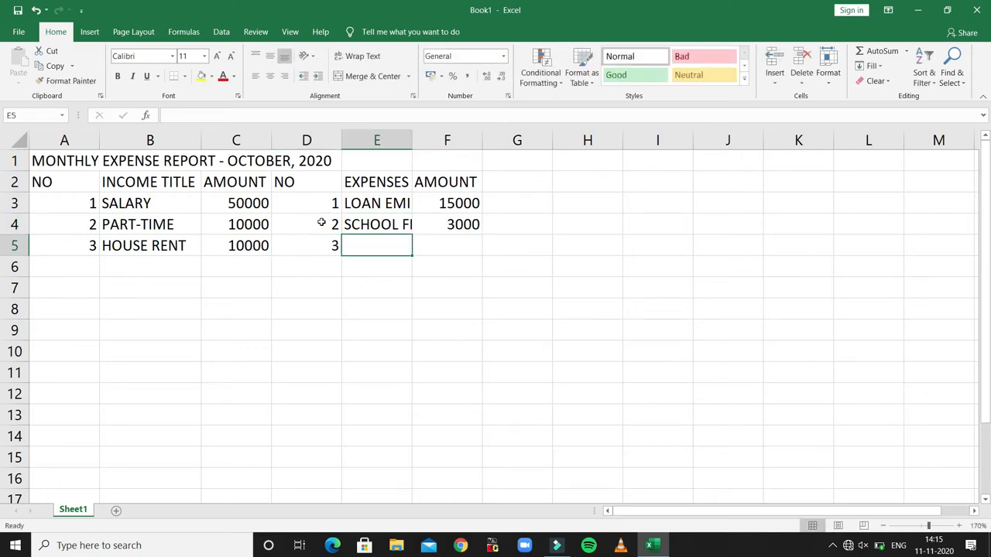
pyautogui.write('HOUSE')
pyautogui.press('BackSpace')
pyautogui.press('BackSpace')
pyautogui.press('BackSpace')
pyautogui.press('BackSpace')
pyautogui.press('BackSpace')
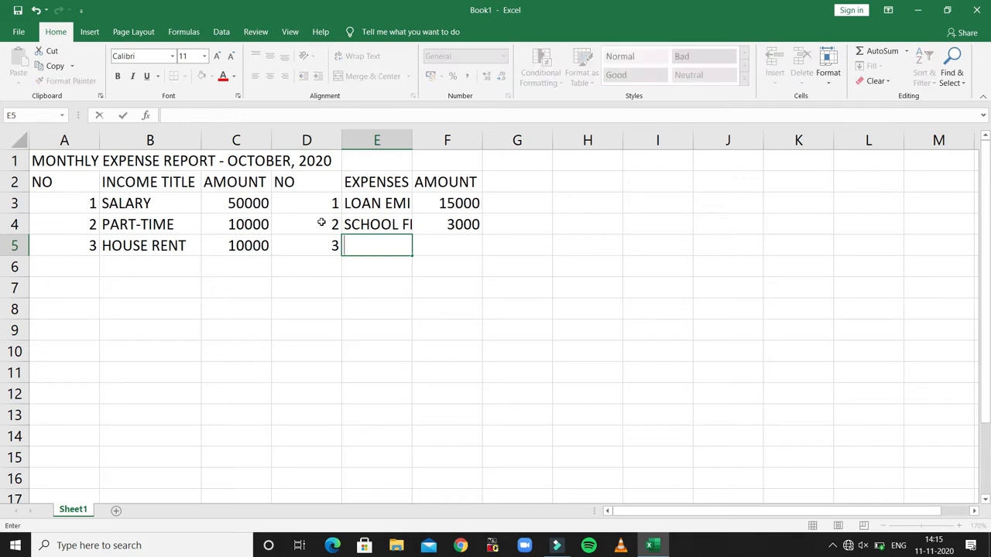
pyautogui.write('GROCERY')
pyautogui.press('Tab')
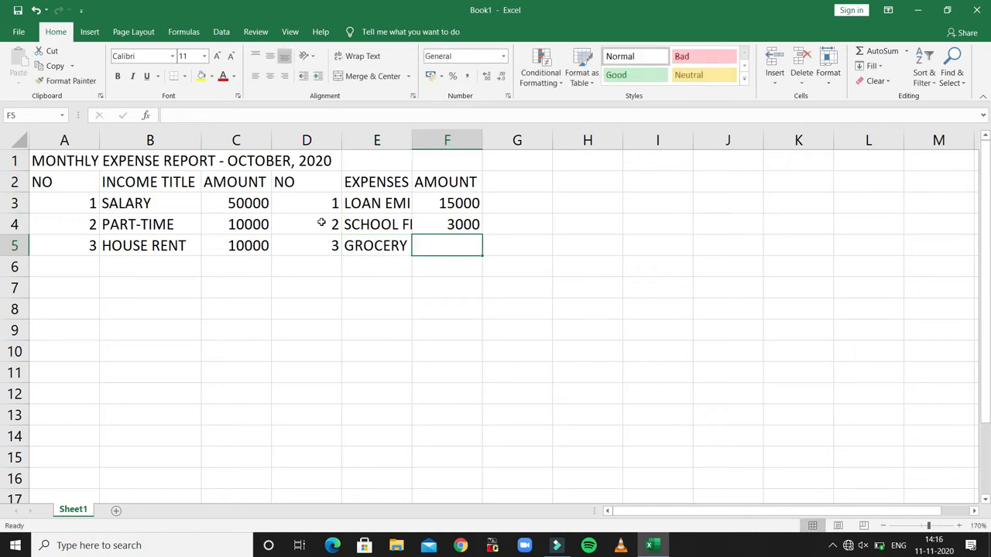
pyautogui.write('3500')
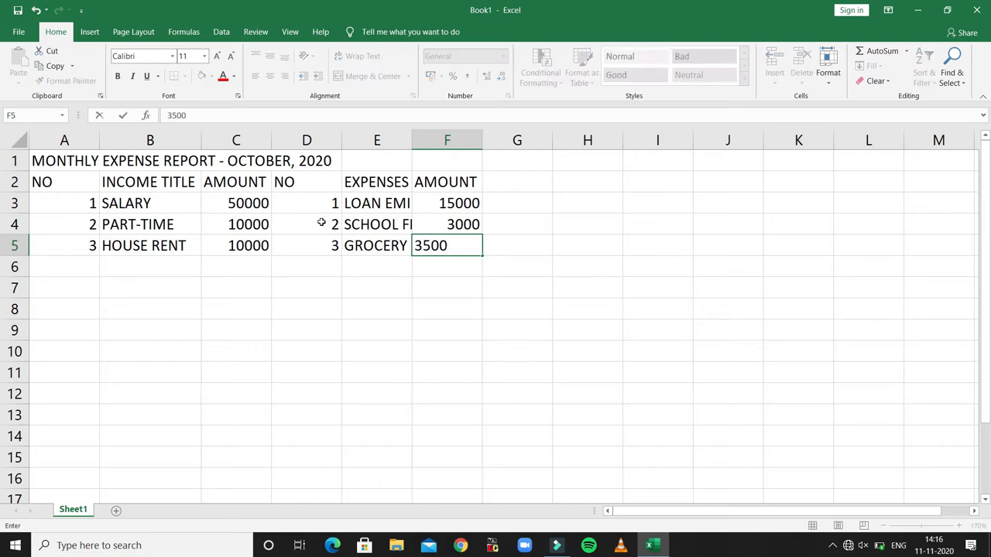
pyautogui.press('Return')
# Step: Fill in the fourth expense entry in cells D6 to F6 with number 4, MILK and amount 3500
pyautogui.write('MILK')
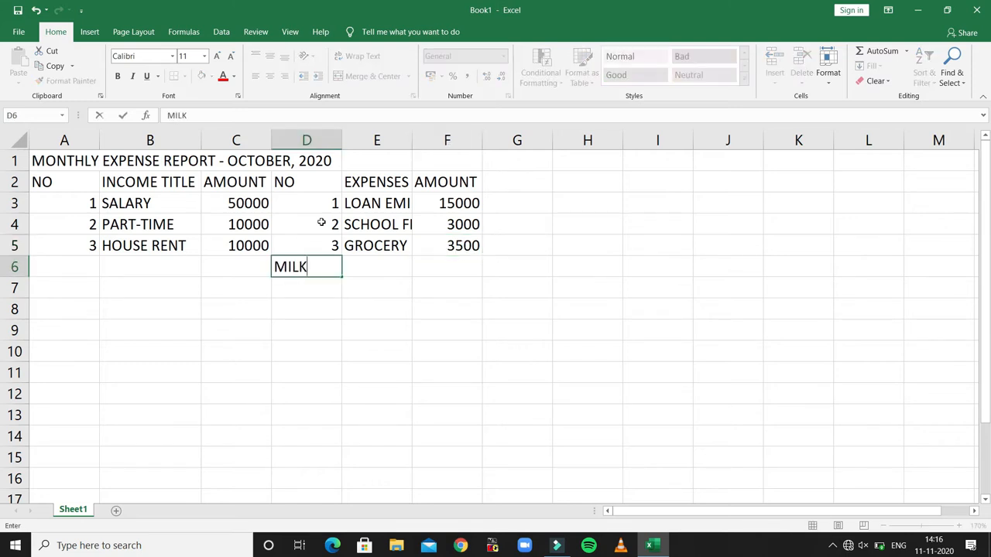
pyautogui.press('BackSpace')
pyautogui.press('BackSpace')
pyautogui.press('BackSpace')
pyautogui.press('BackSpace')
pyautogui.write('4')
pyautogui.hotkey('ctrl', 'Return')
pyautogui.press('Tab')
pyautogui.write('MILKJ')
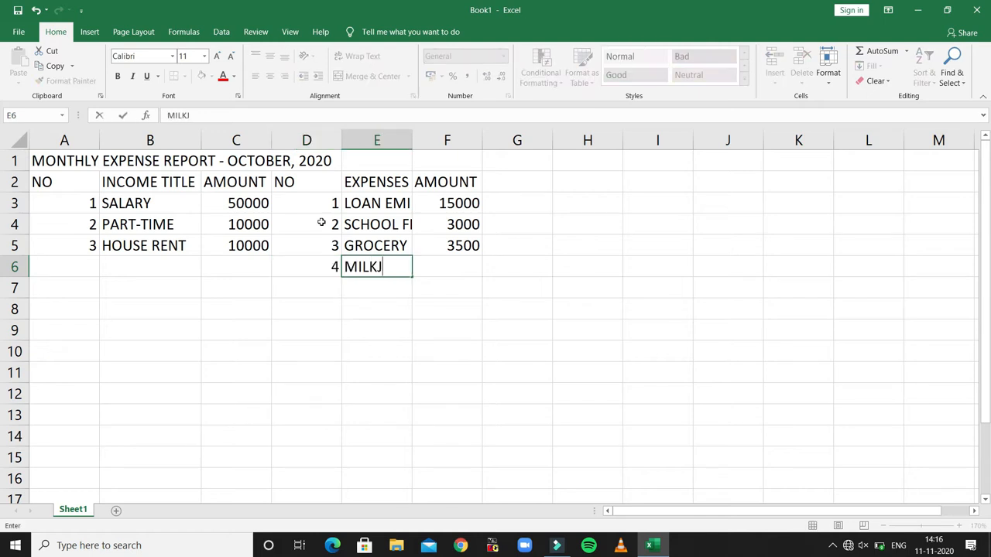
pyautogui.press('BackSpace')
pyautogui.press('Tab')
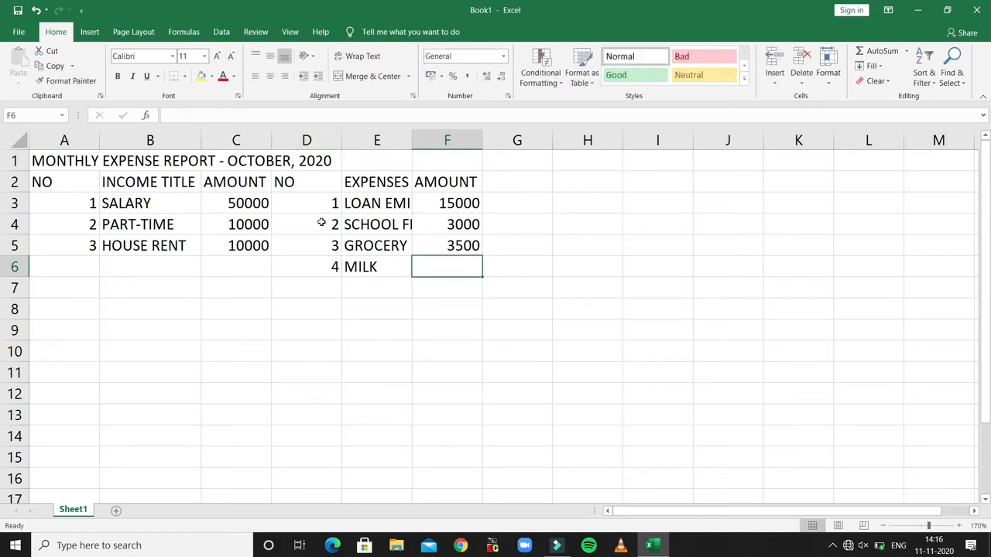
pyautogui.write('3500')
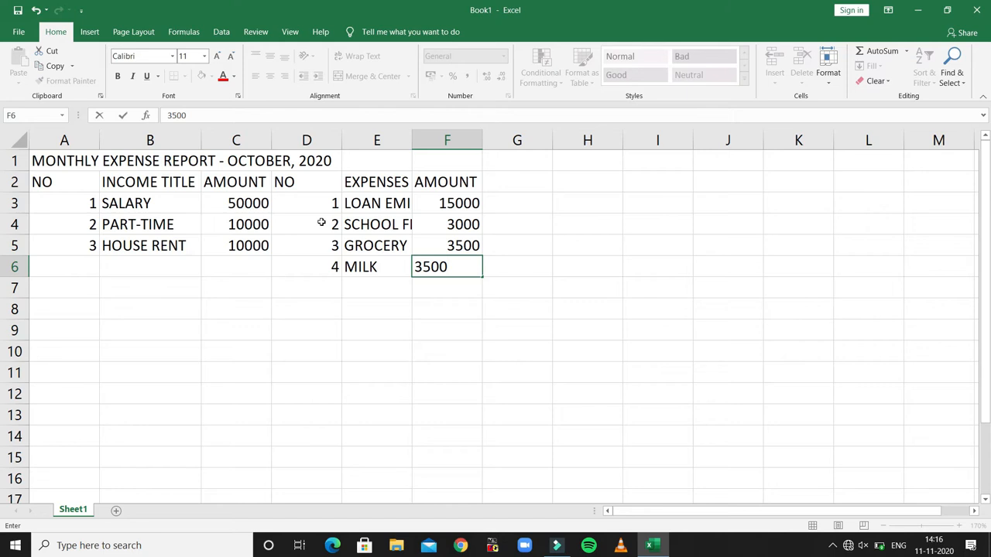
pyautogui.click(328, 283)
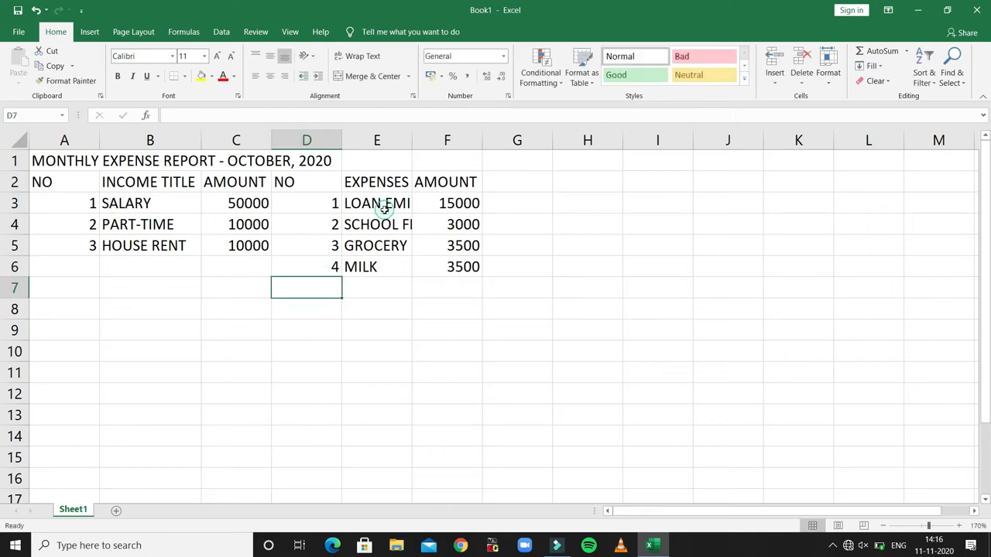
# Step: Fill in the fifth expense entry in cells D7 to F7 with number 5, MEDICAL and amount 1500
pyautogui.click(381, 205)
pyautogui.click(384, 245)
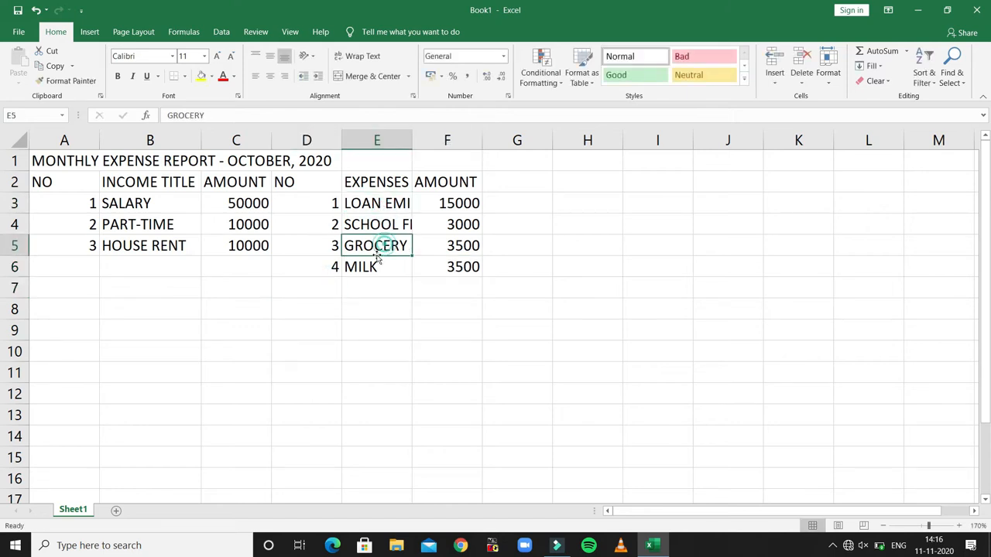
pyautogui.click(334, 286)
pyautogui.write('5')
pyautogui.press('Tab')
pyautogui.write('MEDICAL')
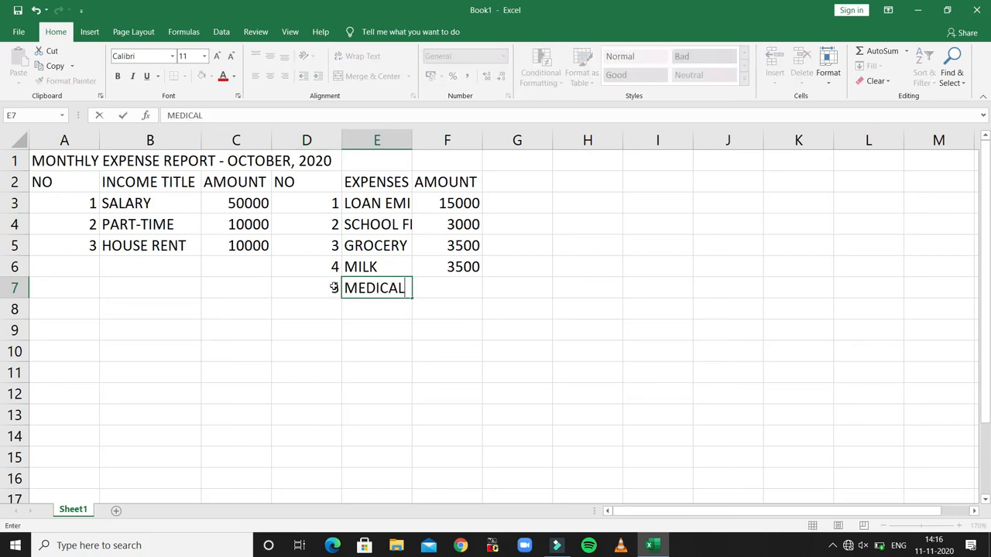
pyautogui.press('Tab')
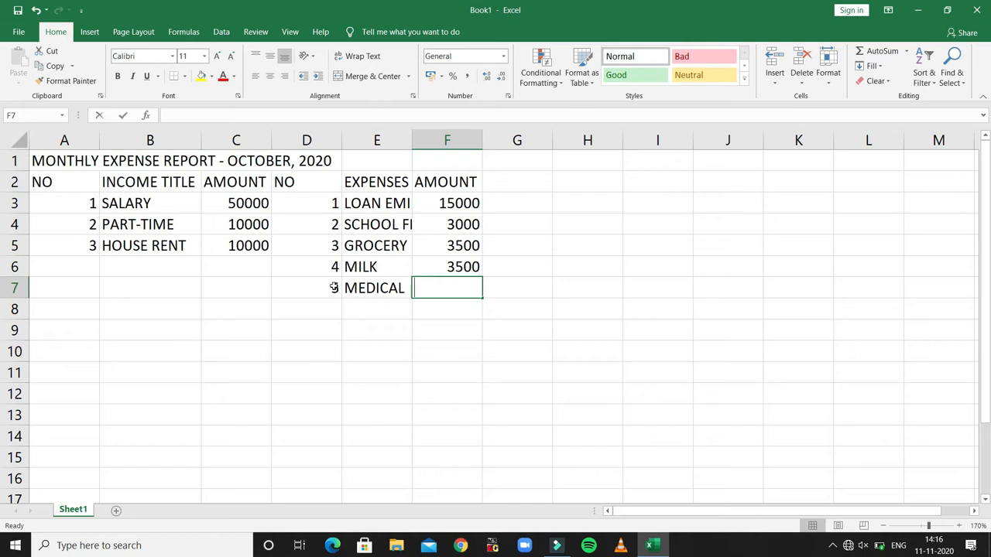
pyautogui.write('1500')
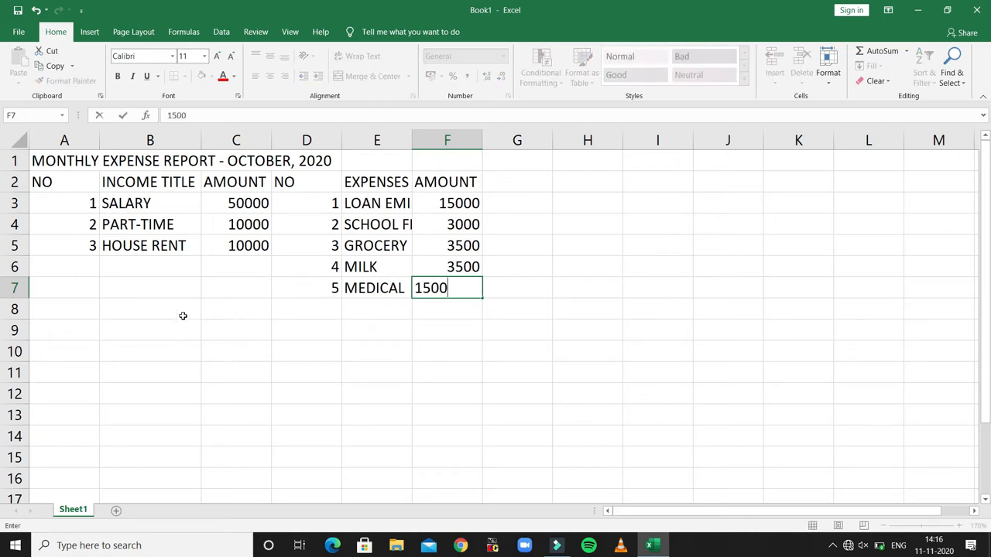
# Step: Merge and center cells A8 and B8 and label them TOTAL for the income side
pyautogui.click(87, 315)
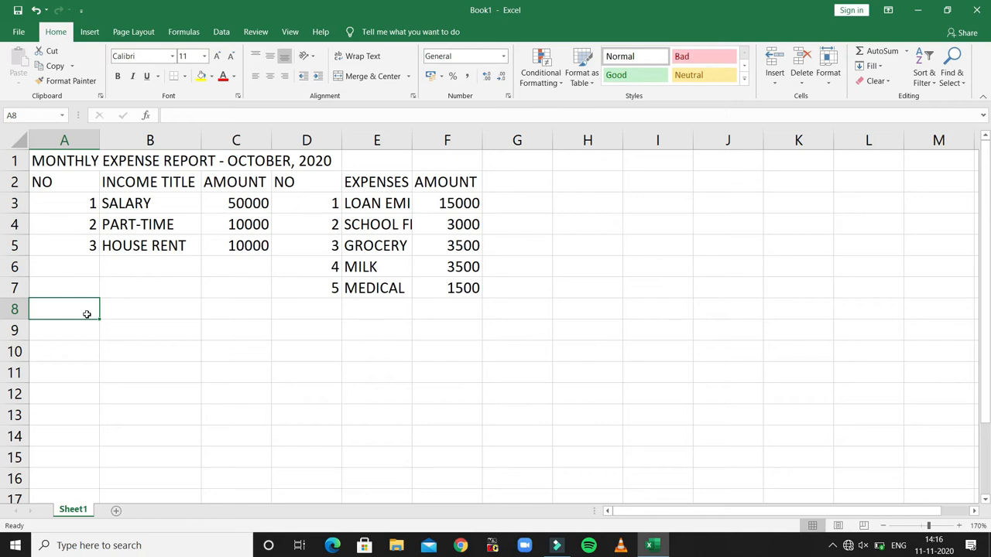
pyautogui.hotkey('shift', 'Right')
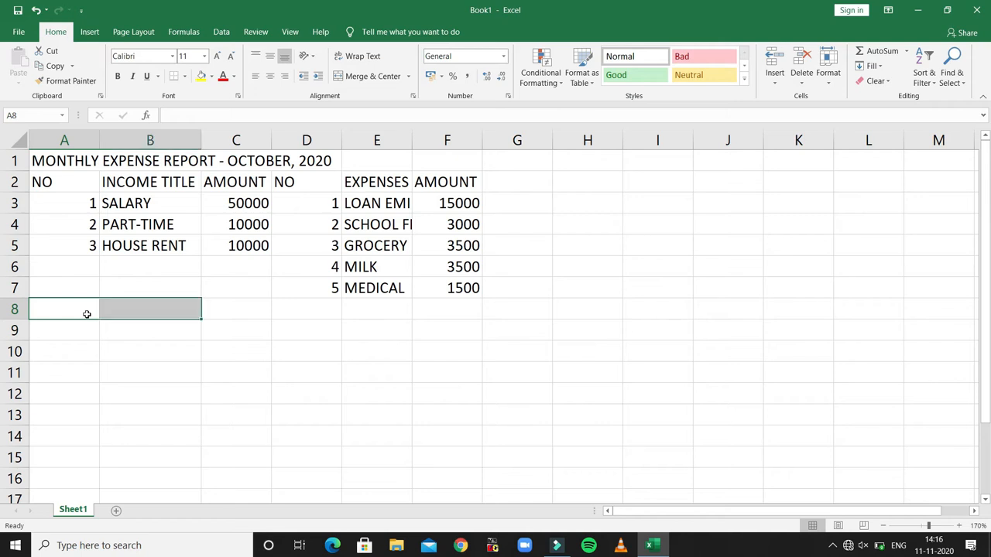
pyautogui.click(350, 75)
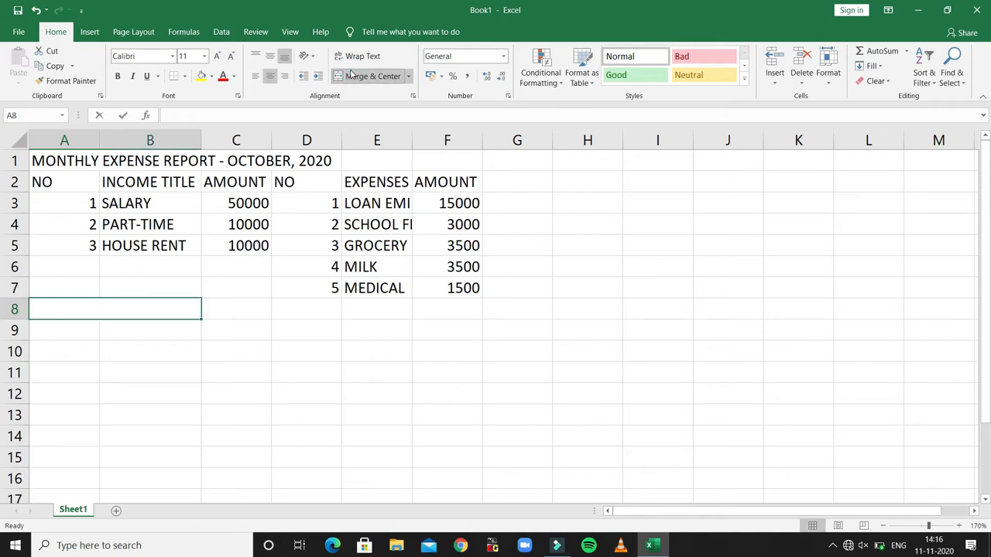
pyautogui.write('TOTAL')
pyautogui.press('Tab')
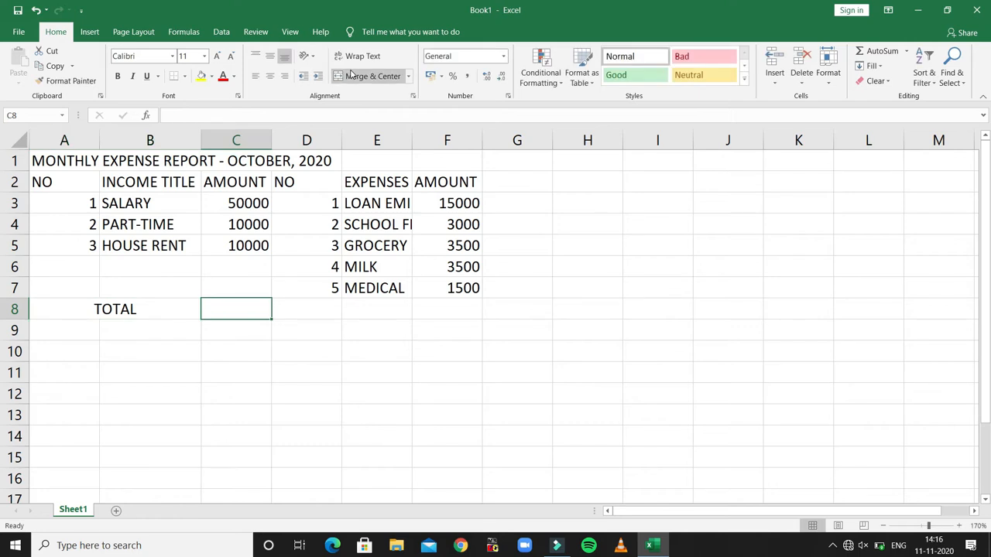
pyautogui.click(220, 205)
pyautogui.write('---')
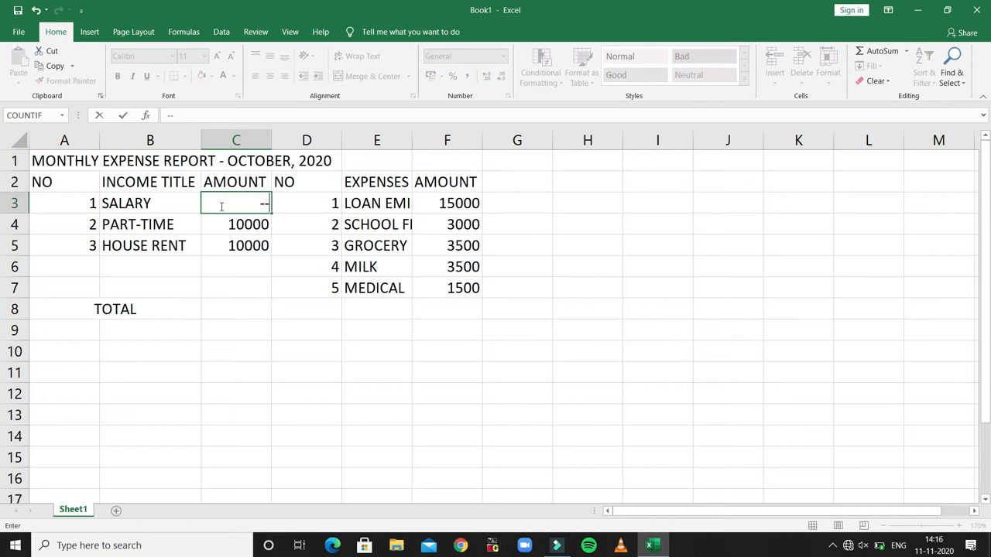
pyautogui.hotkey('ctrl', 'z')
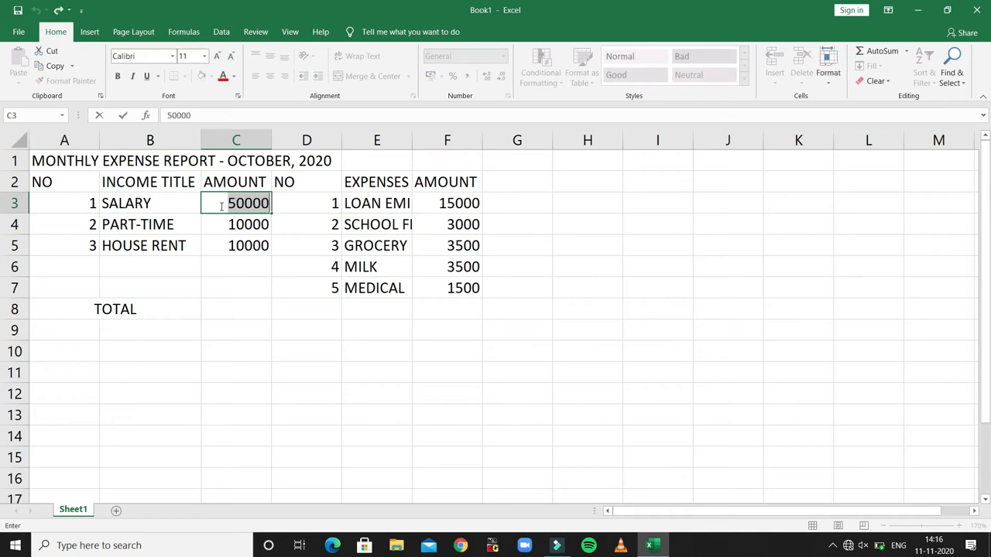
# Step: Total the income amounts in C8 by summing C3 to C7 with AutoSum
pyautogui.click(240, 303)
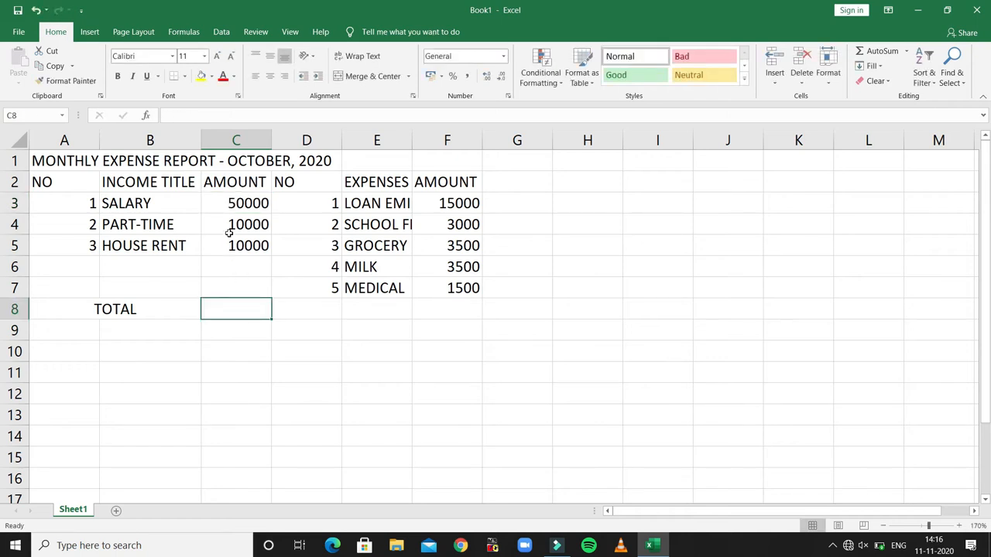
pyautogui.click(183, 31)
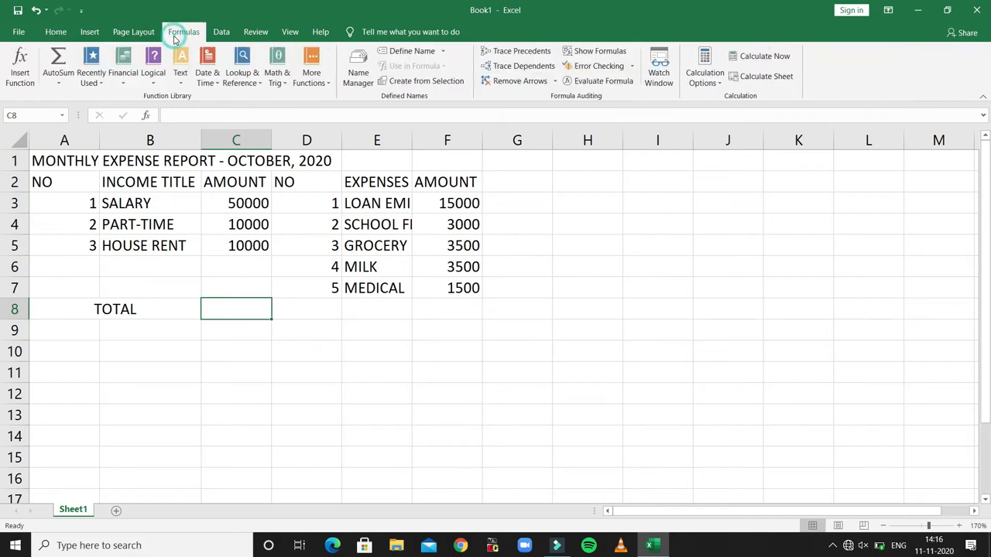
pyautogui.click(60, 83)
pyautogui.click(62, 99)
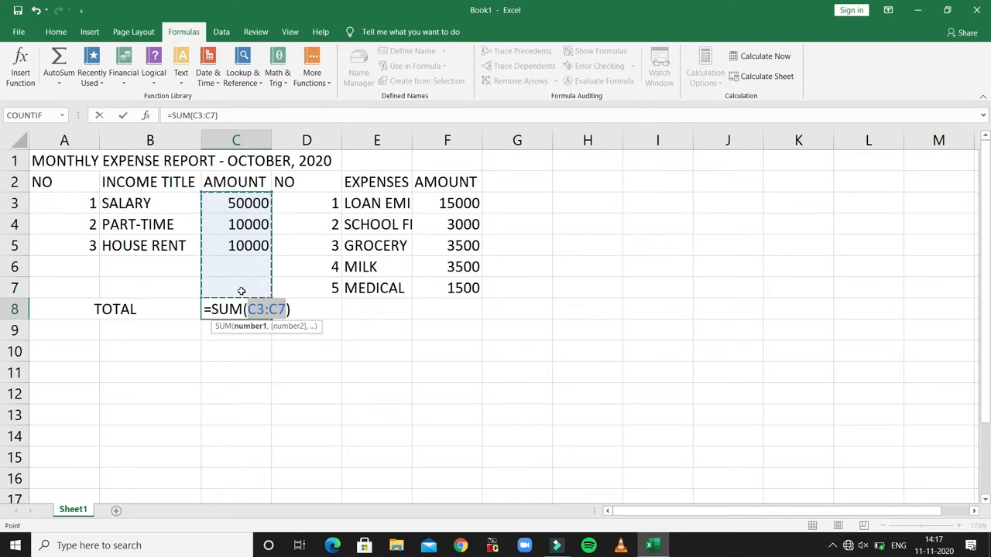
pyautogui.press('Return')
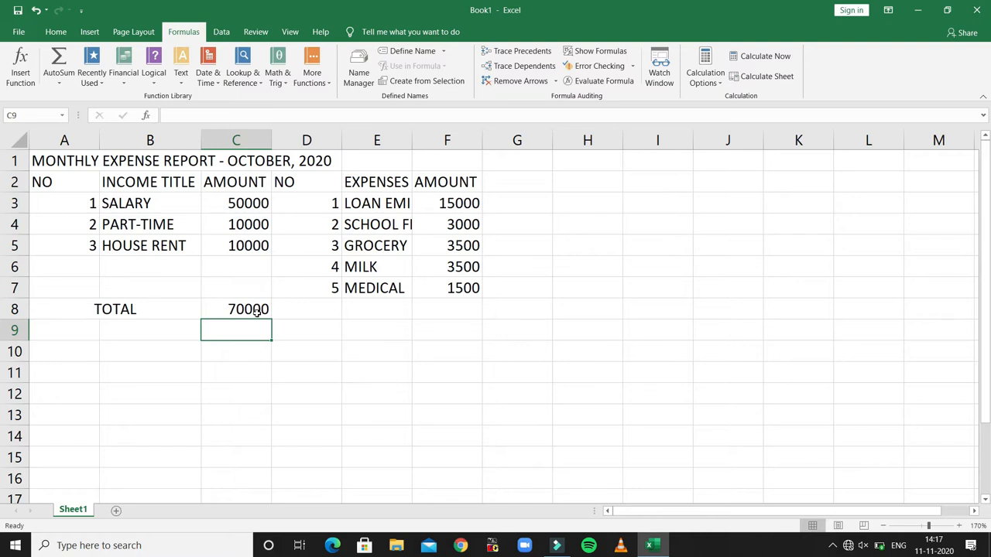
# Step: Merge and center cells D8 and E8 and label them TOTAL for the expense side
pyautogui.moveTo(300, 310); pyautogui.dragTo(301, 311)
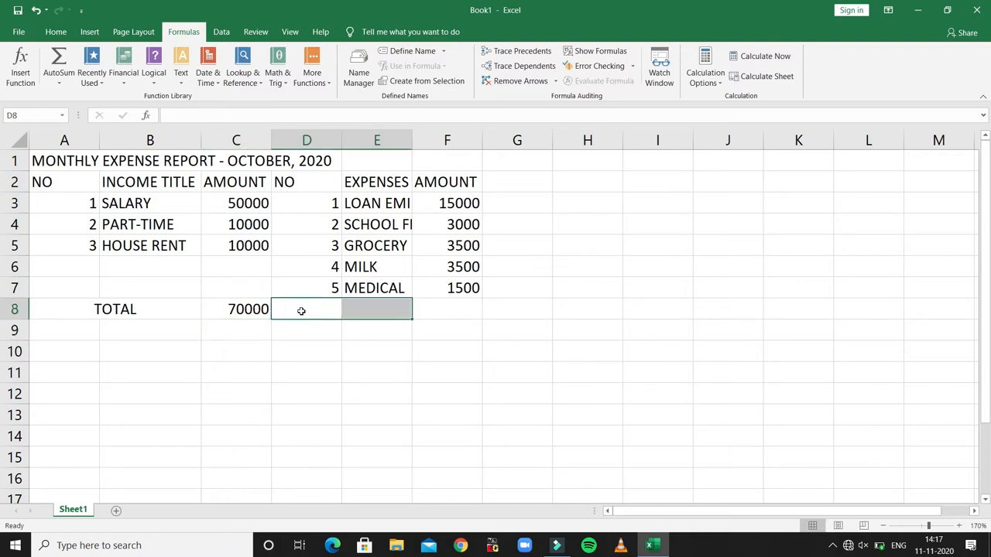
pyautogui.click(56, 33)
pyautogui.click(359, 80)
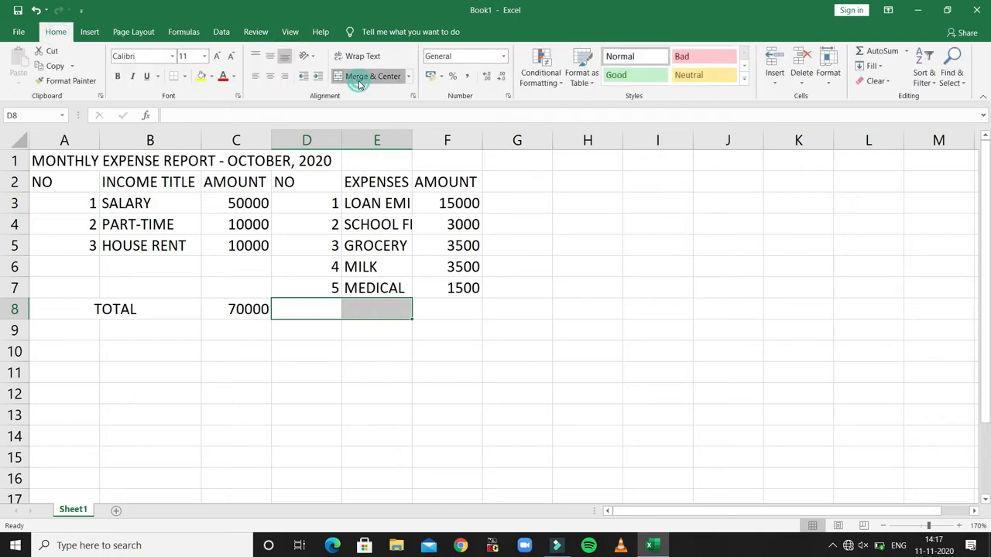
pyautogui.write('TOTAL')
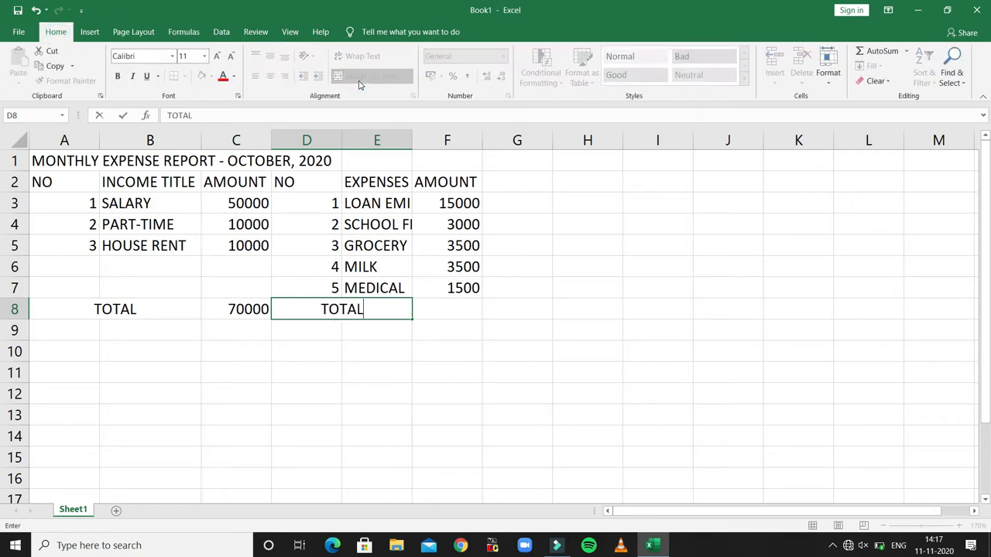
pyautogui.press('Tab')
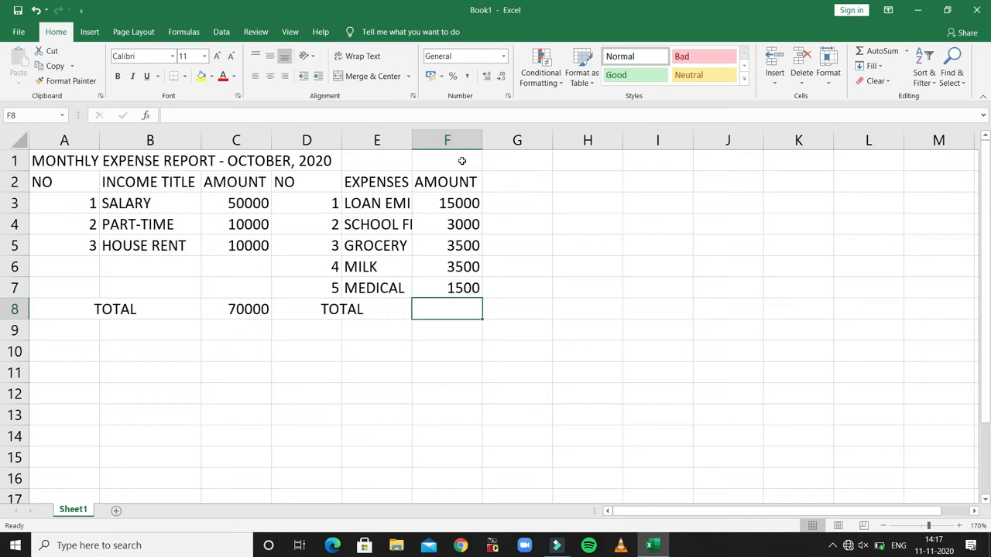
pyautogui.write('=')
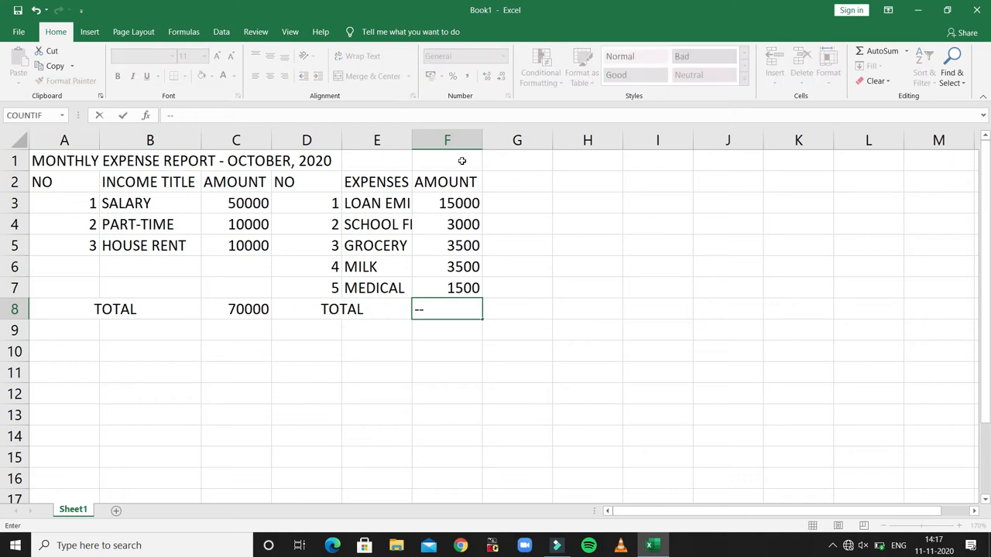
pyautogui.press('BackSpace')
pyautogui.press('BackSpace')
pyautogui.press('BackSpace')
pyautogui.press('BackSpace')
pyautogui.press('BackSpace')
pyautogui.write('----------')
pyautogui.press('BackSpace')
pyautogui.press('BackSpace')
pyautogui.press('BackSpace')
pyautogui.press('BackSpace')
pyautogui.press('BackSpace')
pyautogui.press('BackSpace')
pyautogui.press('BackSpace')
pyautogui.press('BackSpace')
pyautogui.press('BackSpace')
pyautogui.press('BackSpace')
pyautogui.write('---------')
pyautogui.press('BackSpace')
pyautogui.press('BackSpace')
pyautogui.press('BackSpace')
pyautogui.press('BackSpace')
pyautogui.press('BackSpace')
pyautogui.press('BackSpace')
pyautogui.press('BackSpace')
pyautogui.click(183, 32)
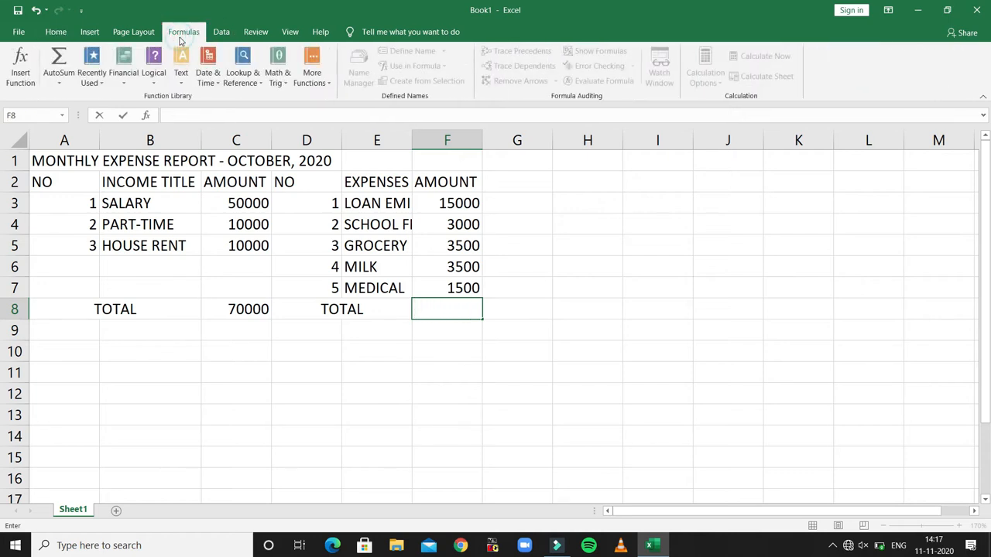
pyautogui.click(68, 86)
pyautogui.click(67, 90)
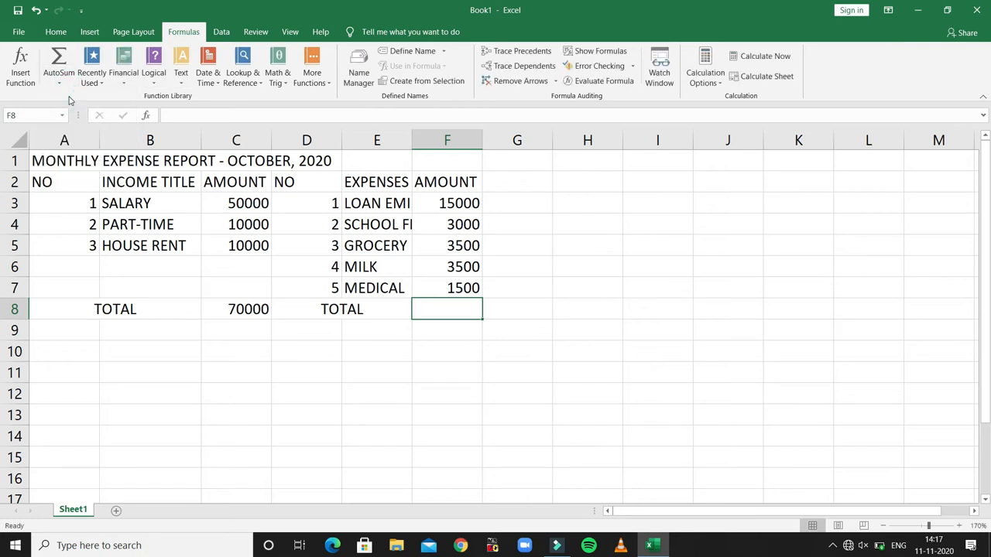
pyautogui.doubleClick(435, 308)
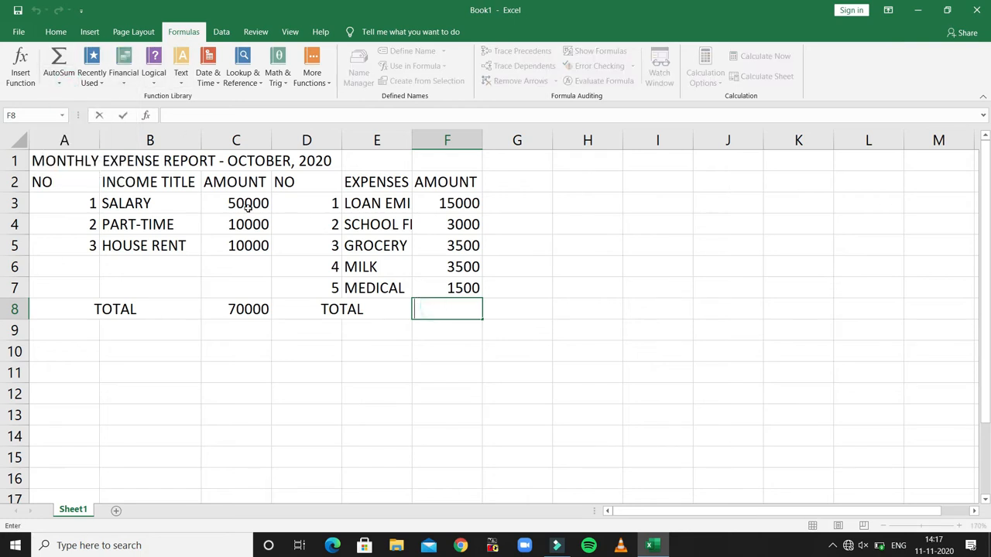
pyautogui.click(60, 84)
pyautogui.click(60, 99)
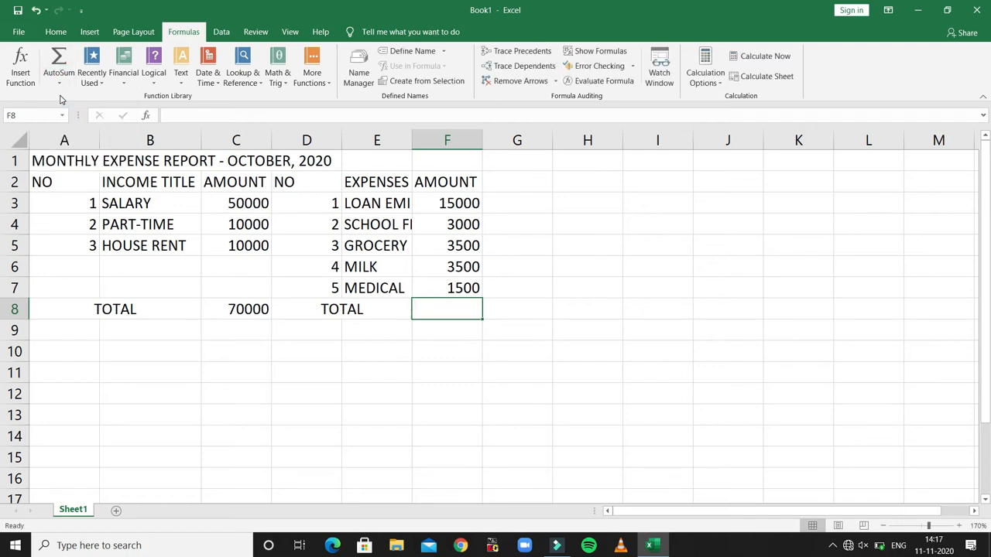
pyautogui.click(494, 371)
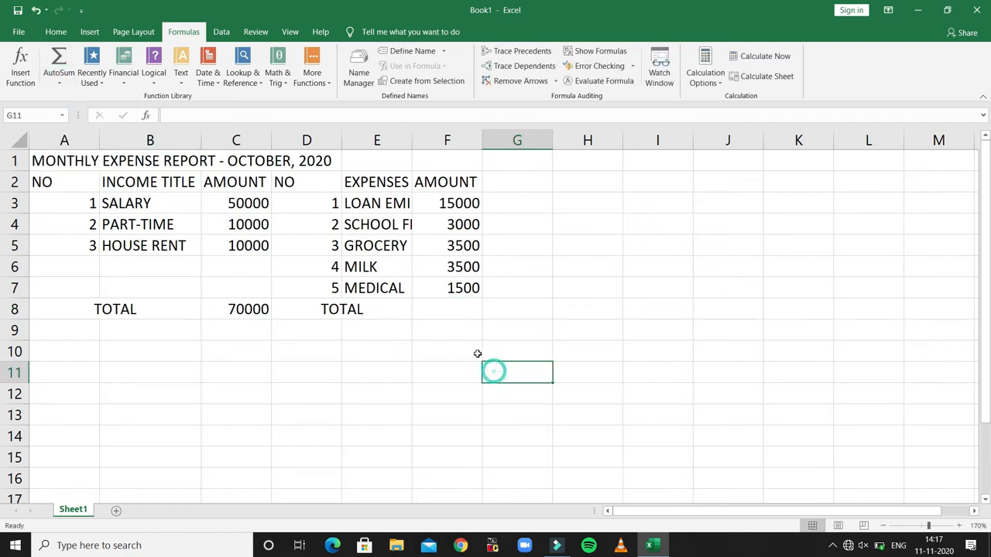
# Step: Total the expense amounts in F8 by summing F3 to F7 with AutoSum
pyautogui.click(445, 309)
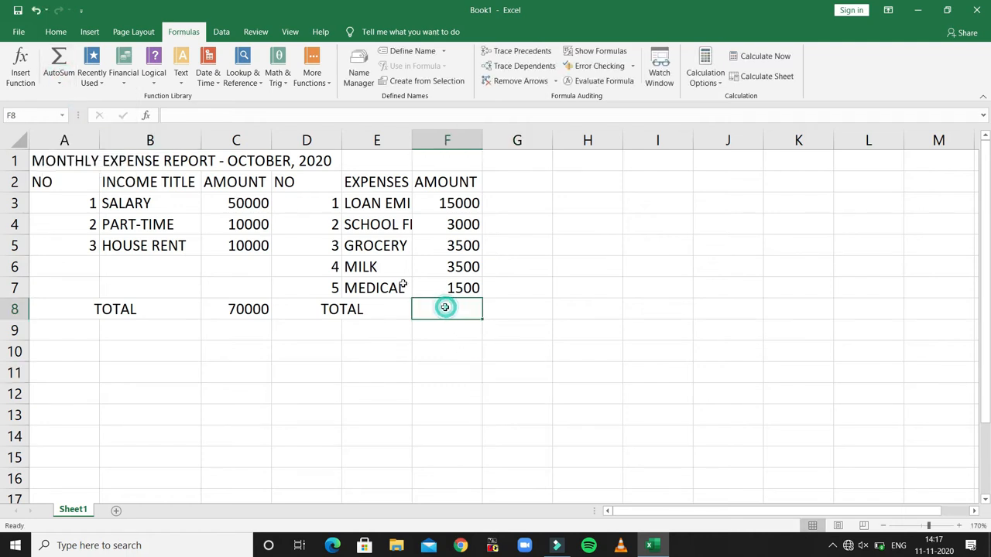
pyautogui.click(62, 74)
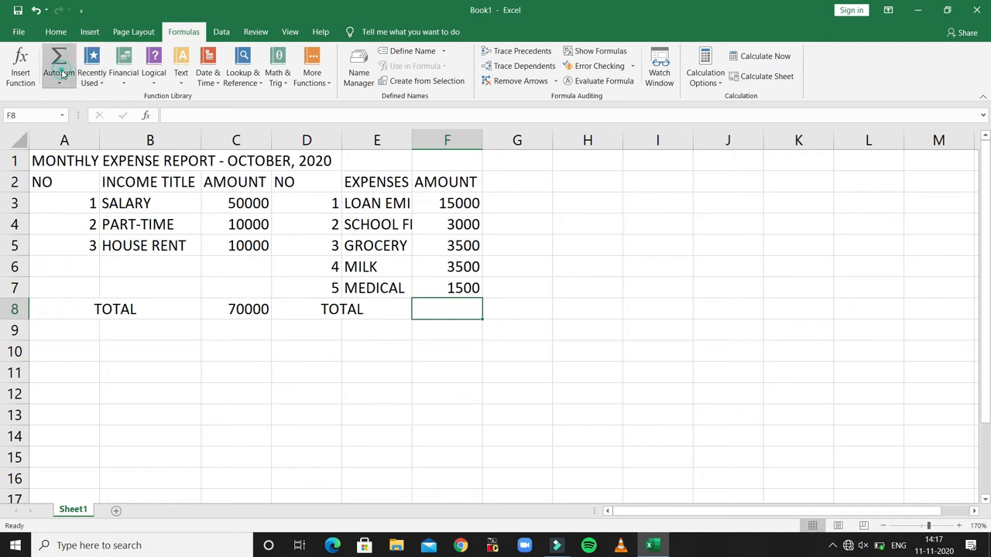
pyautogui.click(70, 99)
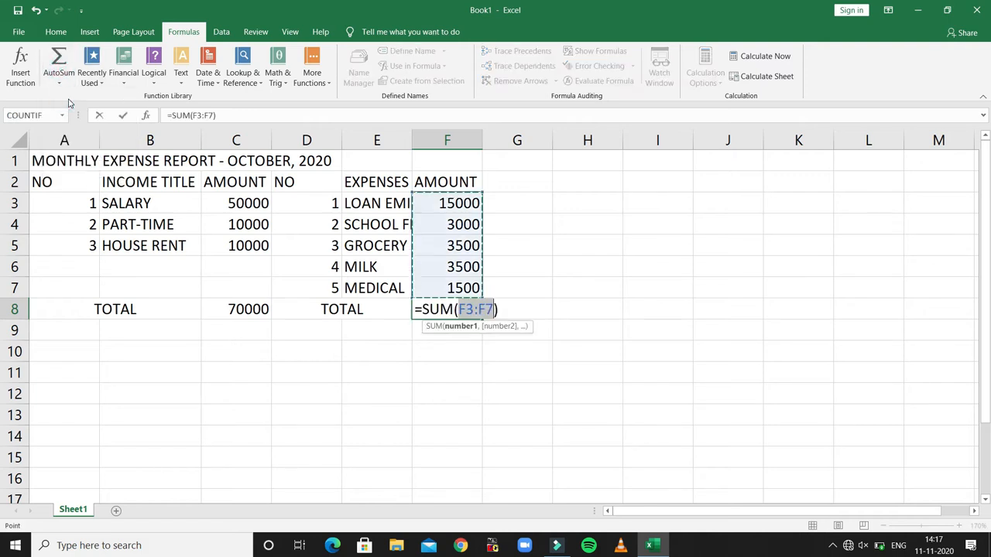
pyautogui.press('Return')
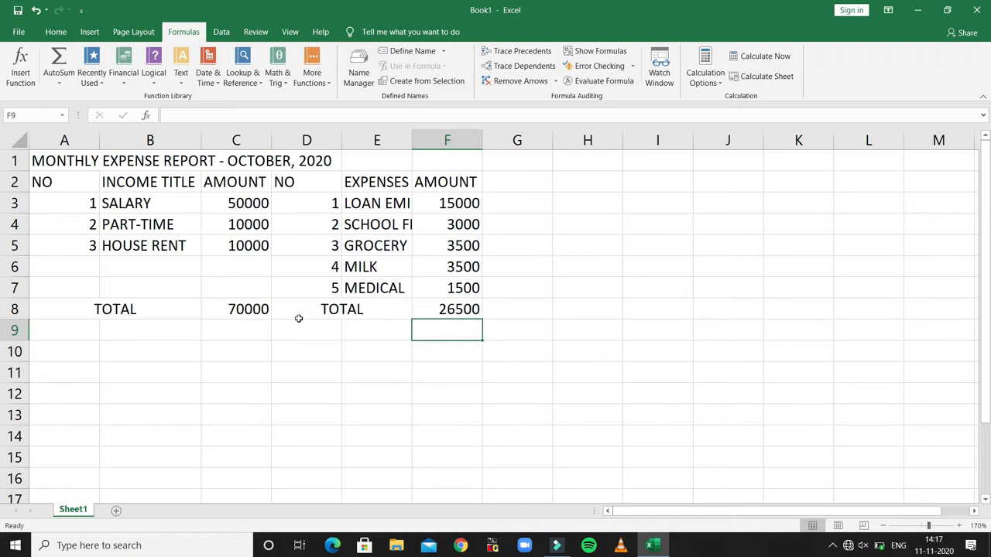
# Step: Fill the income amount cells C3 to C8, including the total, with dark green
pyautogui.click(246, 311)
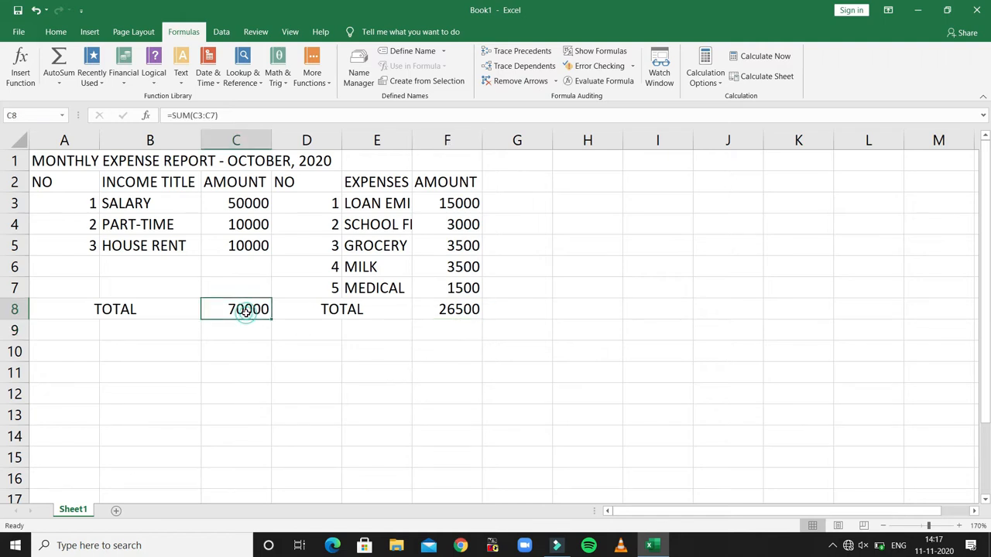
pyautogui.click(246, 182)
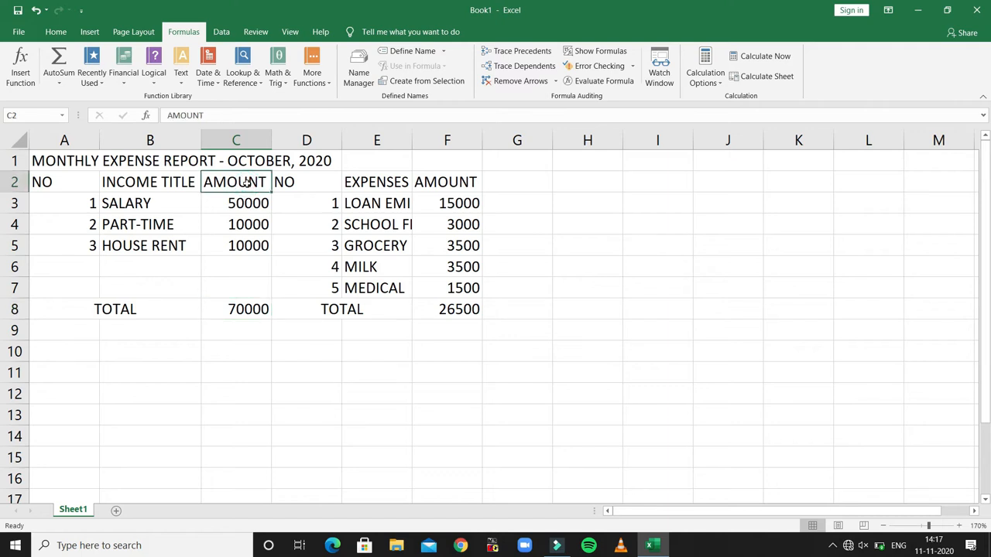
pyautogui.click(246, 203)
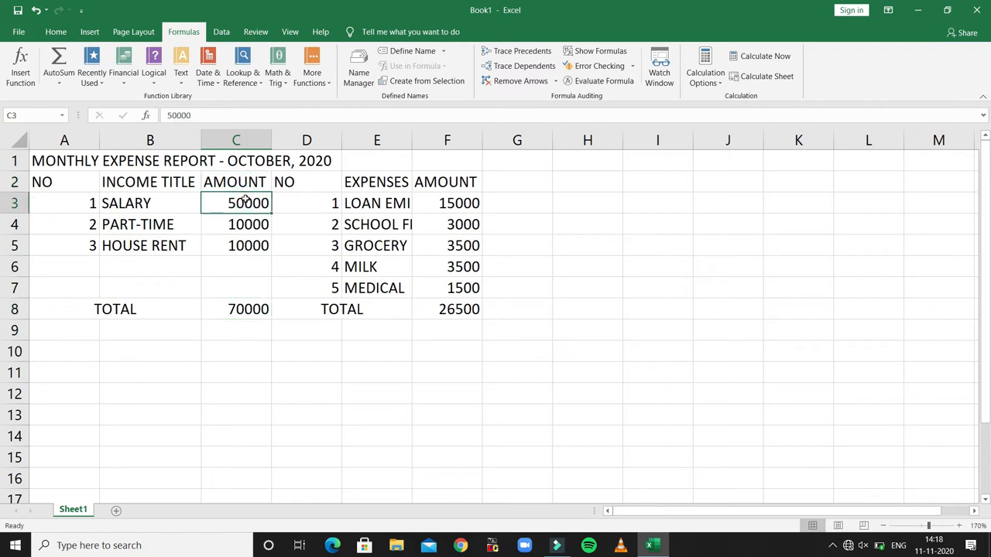
pyautogui.hotkey('shift', 'Down')
pyautogui.hotkey('shift', 'Down')
pyautogui.hotkey('shift', 'Down')
pyautogui.hotkey('shift', 'Down')
pyautogui.hotkey('shift', 'Down')
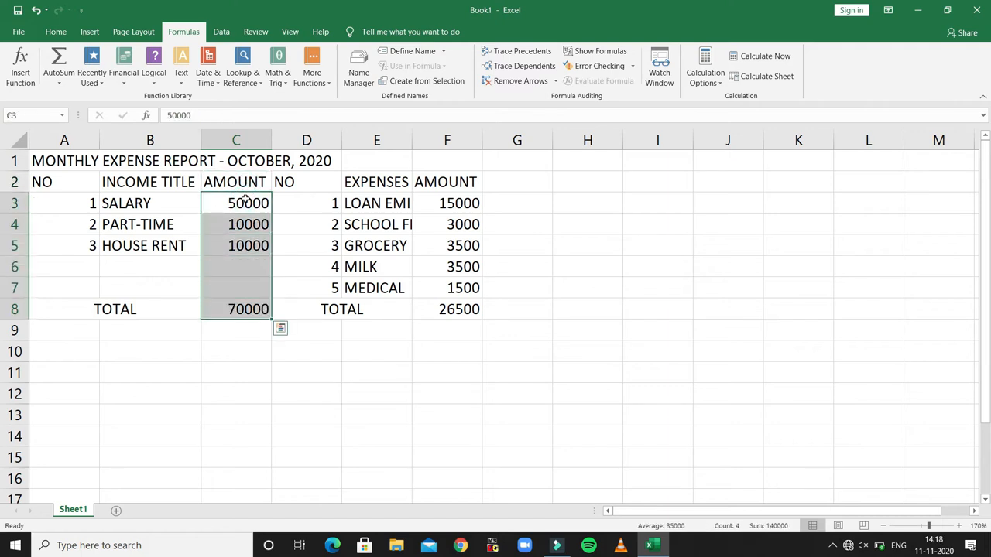
pyautogui.click(56, 32)
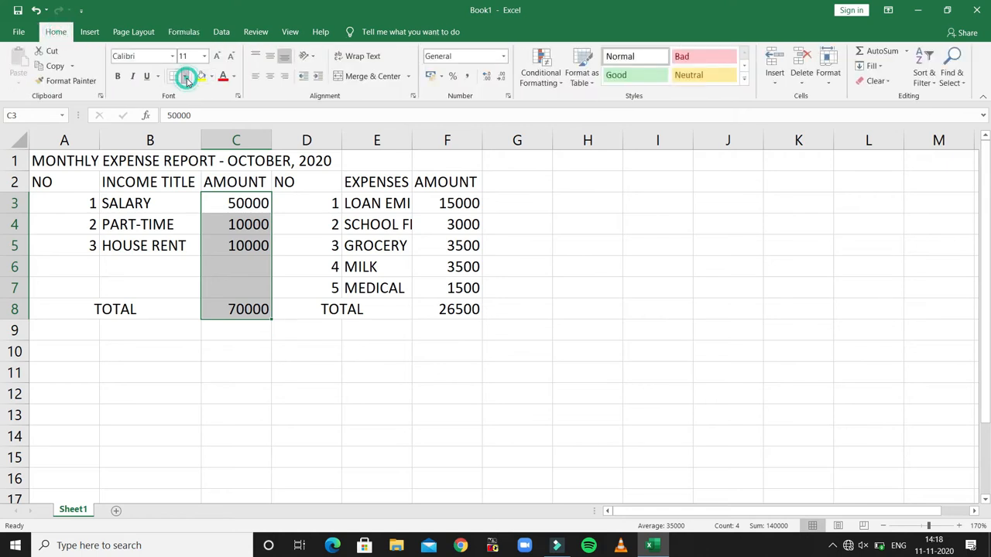
pyautogui.click(184, 76)
pyautogui.click(212, 76)
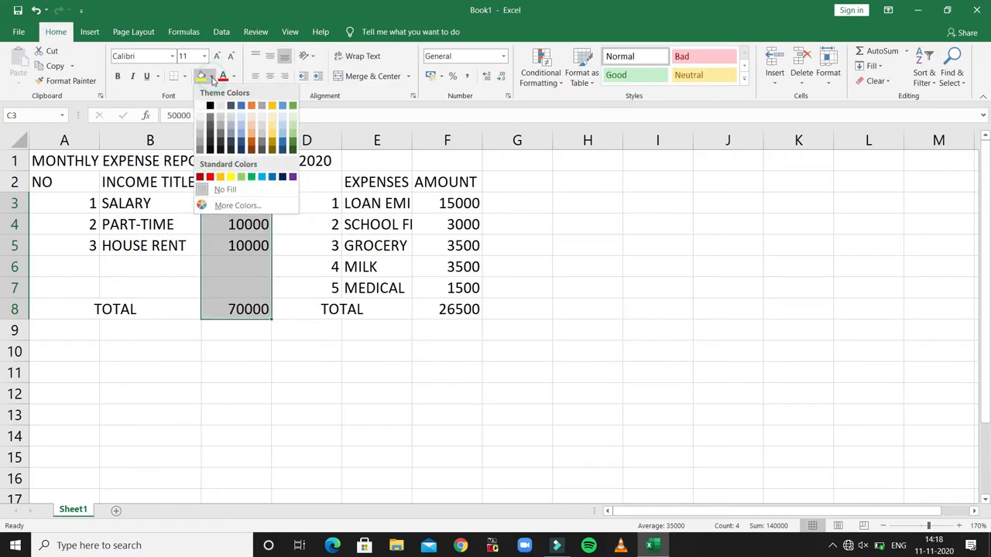
pyautogui.click(293, 149)
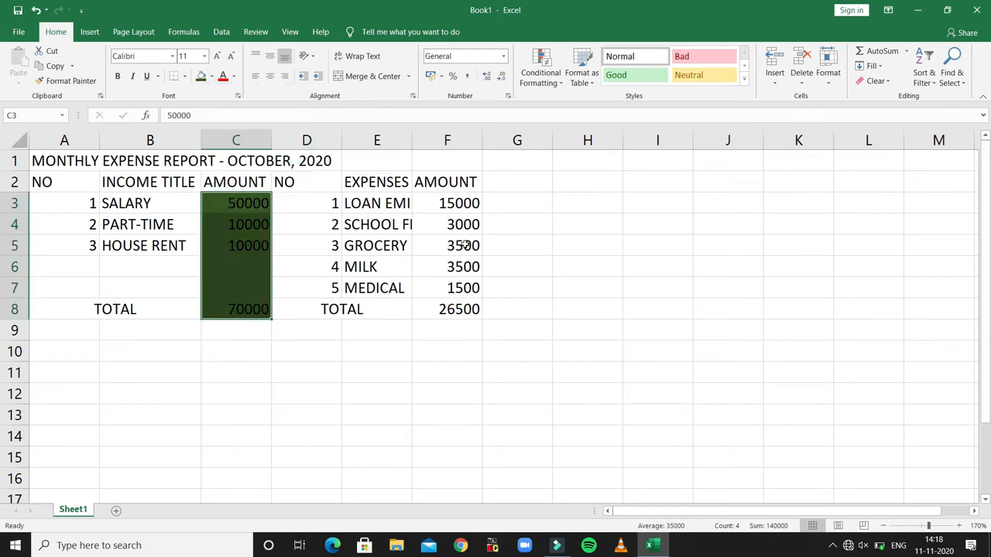
# Step: Fill the expense amount cells F3 to F8, including the total, with red
pyautogui.click(461, 203)
pyautogui.moveTo(461, 203); pyautogui.dragTo(462, 309)
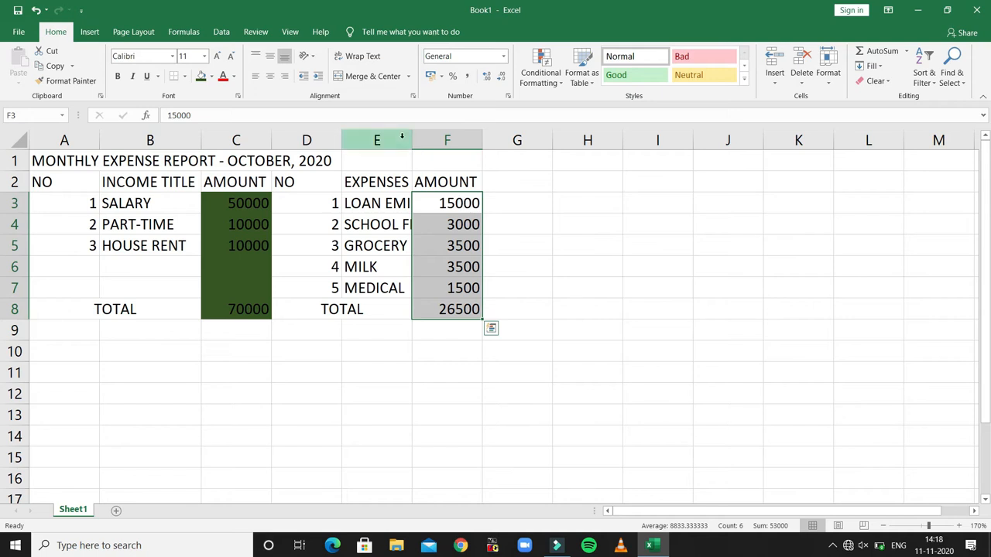
pyautogui.click(211, 77)
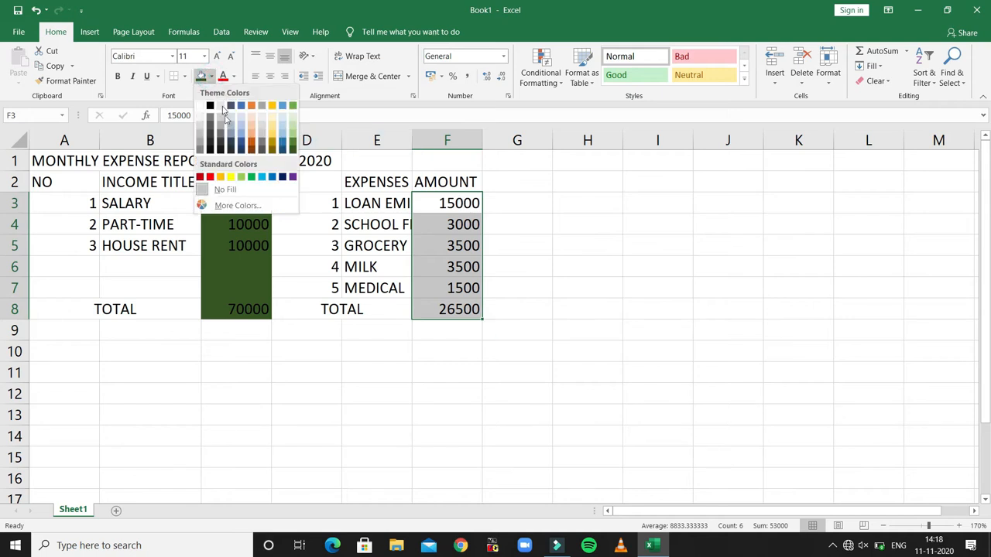
pyautogui.click(209, 178)
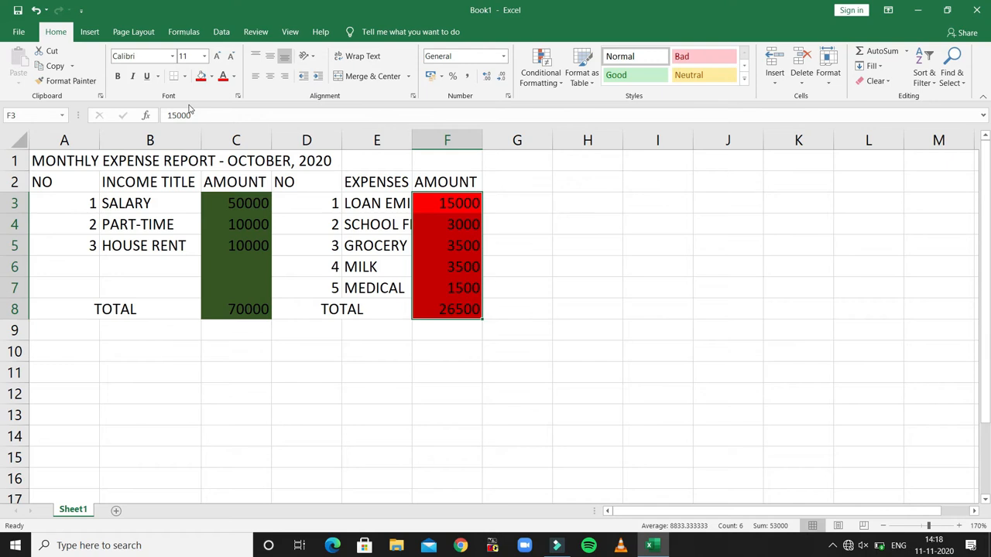
# Step: Set the font color of the expense amounts F3 to F8 and the income amounts C3 to C8 to white
pyautogui.click(235, 81)
pyautogui.click(221, 119)
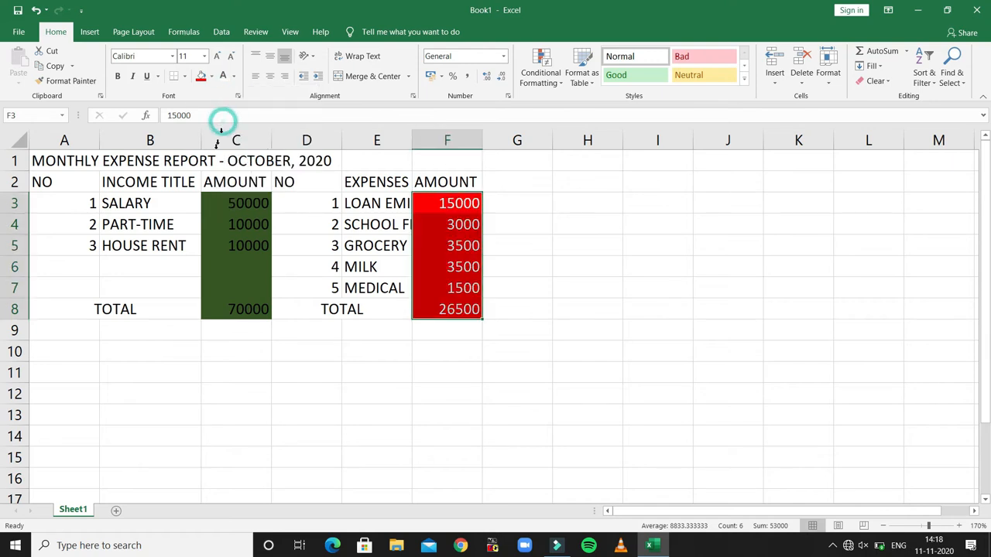
pyautogui.moveTo(229, 202); pyautogui.dragTo(229, 309)
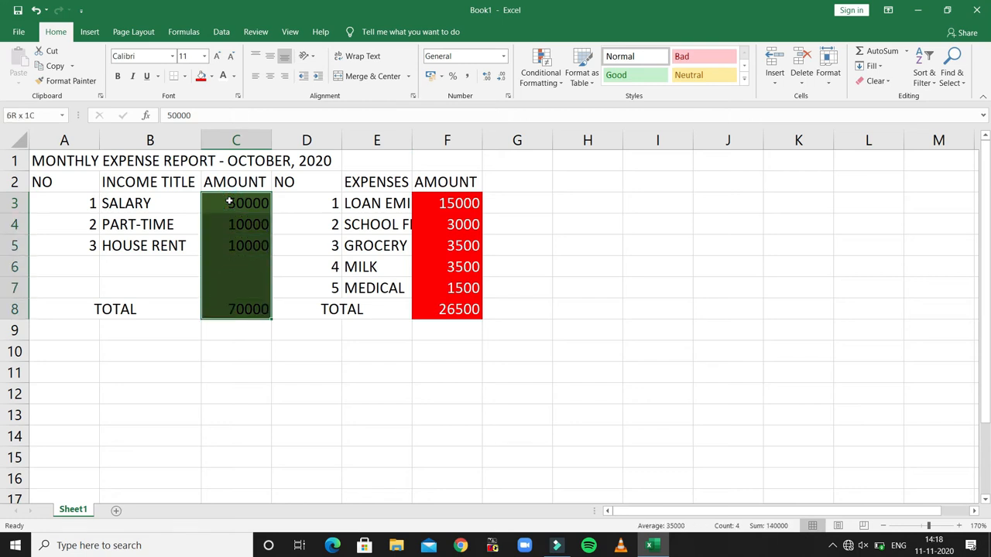
pyautogui.click(224, 77)
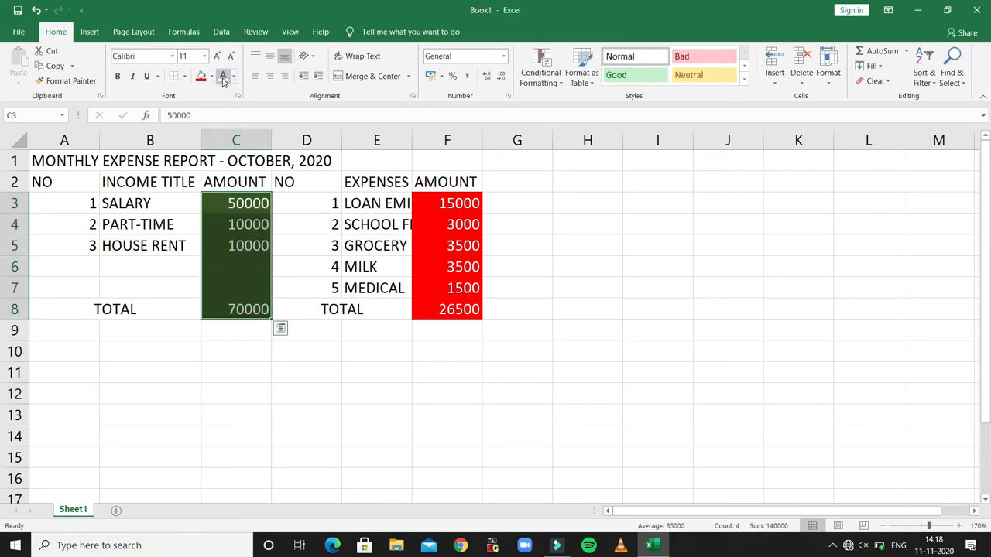
# Step: Merge and center the report title across cells A1 to F1
pyautogui.click(61, 160)
pyautogui.hotkey('shift', 'Right')
pyautogui.hotkey('shift', 'Right')
pyautogui.hotkey('shift', 'Right')
pyautogui.hotkey('shift', 'Right')
pyautogui.hotkey('shift', 'Right')
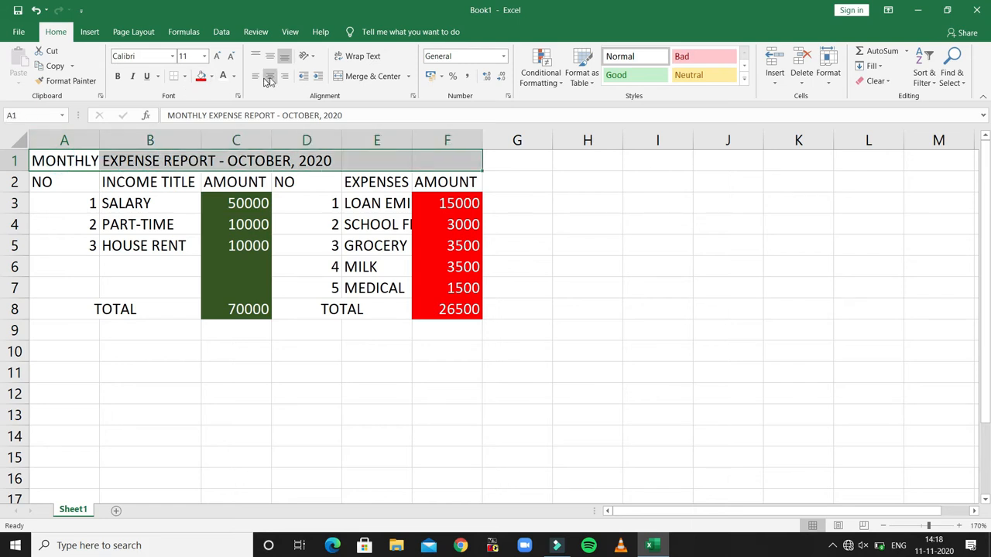
pyautogui.click(369, 76)
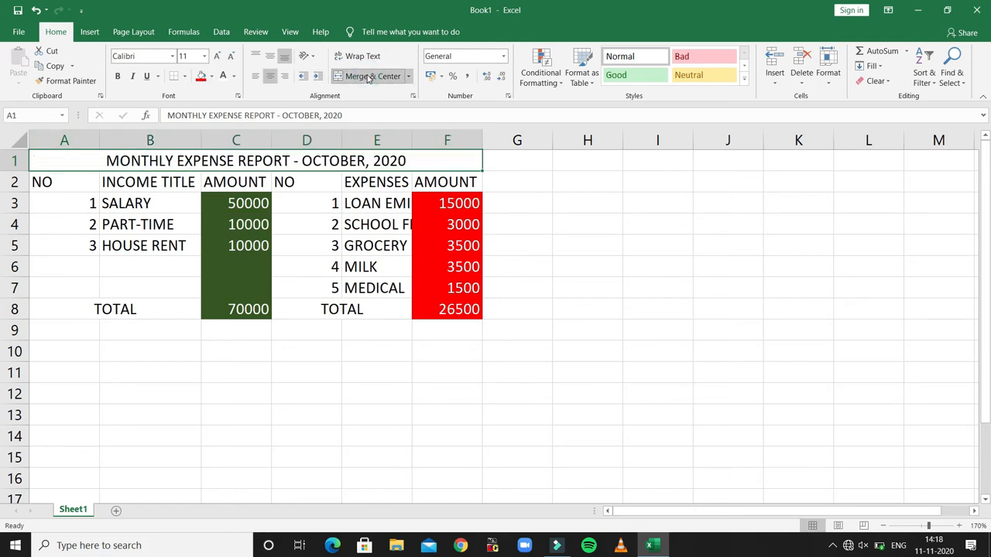
# Step: Make the report title in row 1 bold and set its font size to 16
pyautogui.click(117, 77)
pyautogui.click(218, 57)
pyautogui.click(218, 57)
pyautogui.click(218, 57)
pyautogui.click(218, 57)
pyautogui.click(218, 56)
pyautogui.click(219, 57)
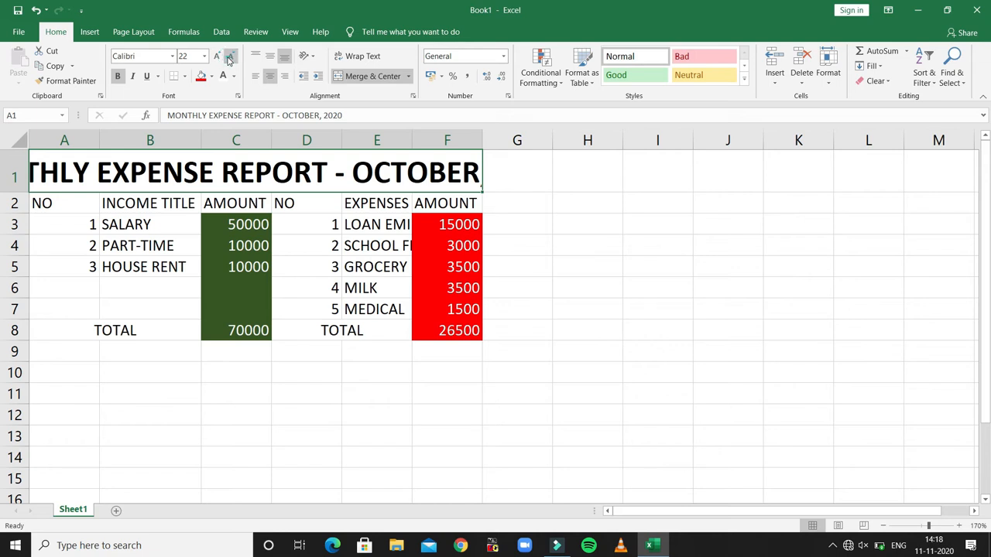
pyautogui.click(229, 58)
pyautogui.click(229, 58)
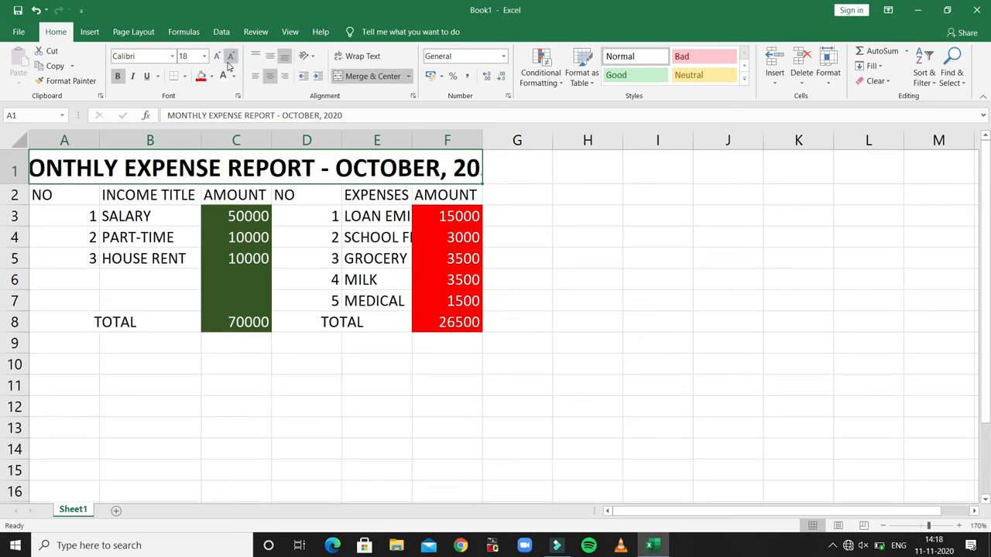
pyautogui.click(229, 58)
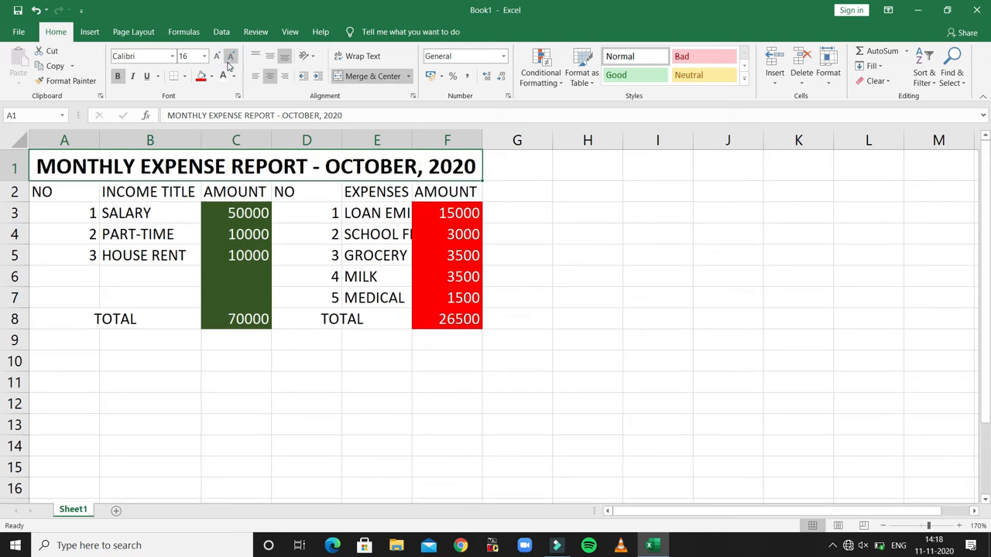
# Step: Make the column headings in A2 to F2 bold and apply all borders to them
pyautogui.click(84, 192)
pyautogui.hotkey('shift', 'Right')
pyautogui.hotkey('shift', 'Right')
pyautogui.hotkey('shift', 'Right')
pyautogui.hotkey('shift', 'Right')
pyautogui.hotkey('shift', 'Right')
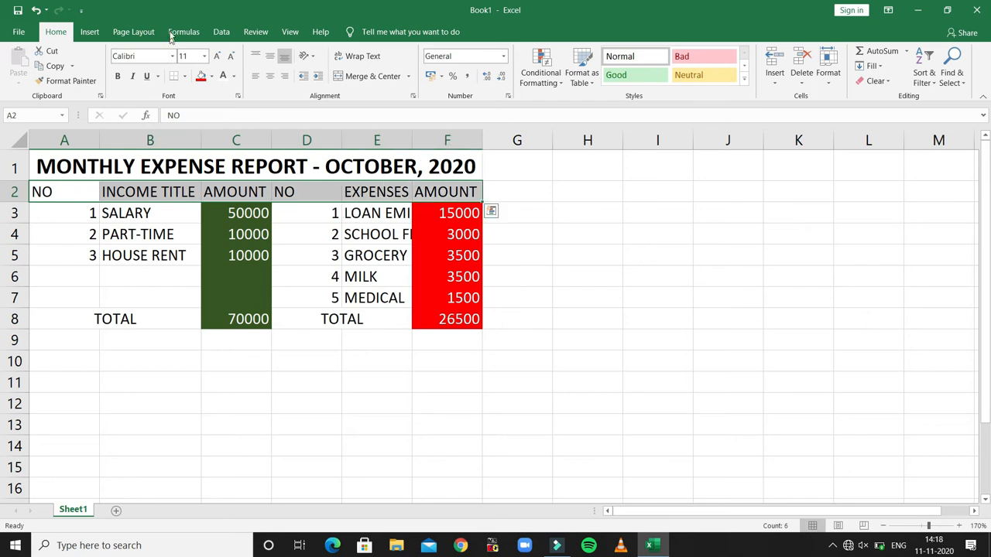
pyautogui.click(118, 76)
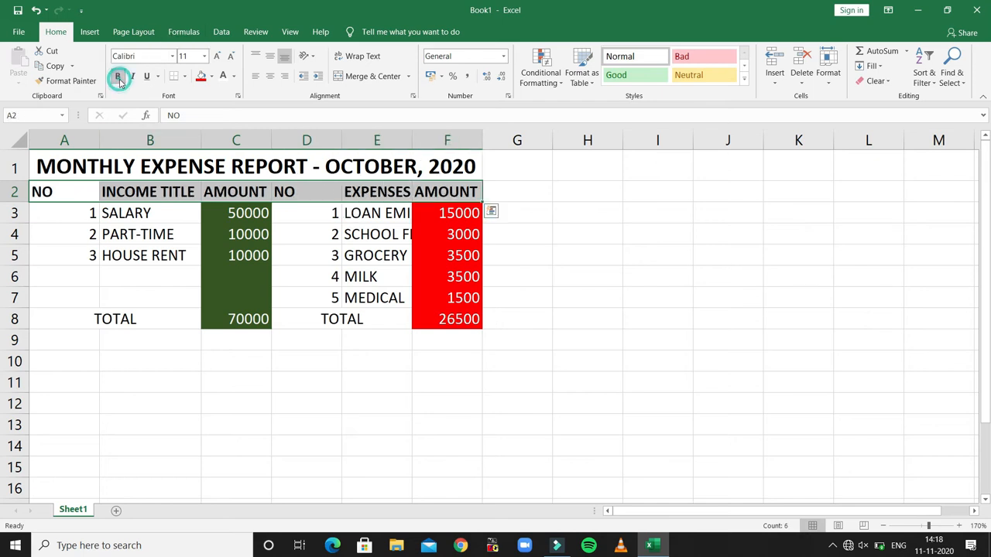
pyautogui.click(184, 76)
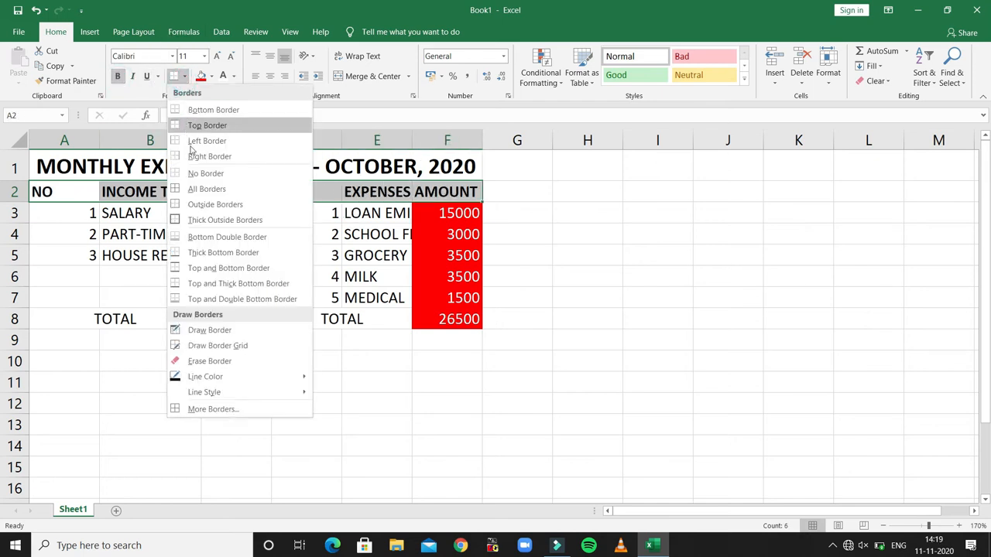
pyautogui.click(192, 194)
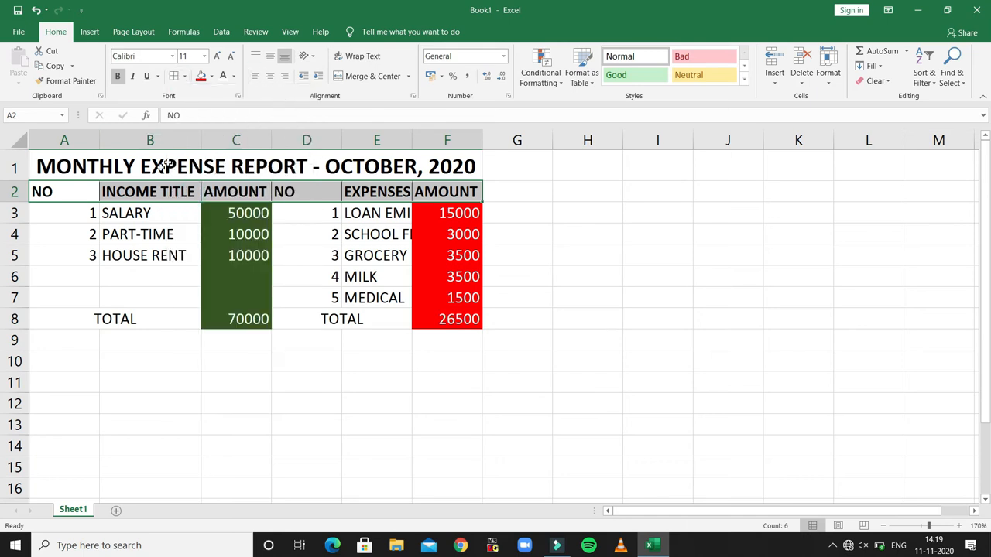
# Step: Autofit columns A and E to their contents and widen column F so the merged title fits
pyautogui.doubleClick(99, 145)
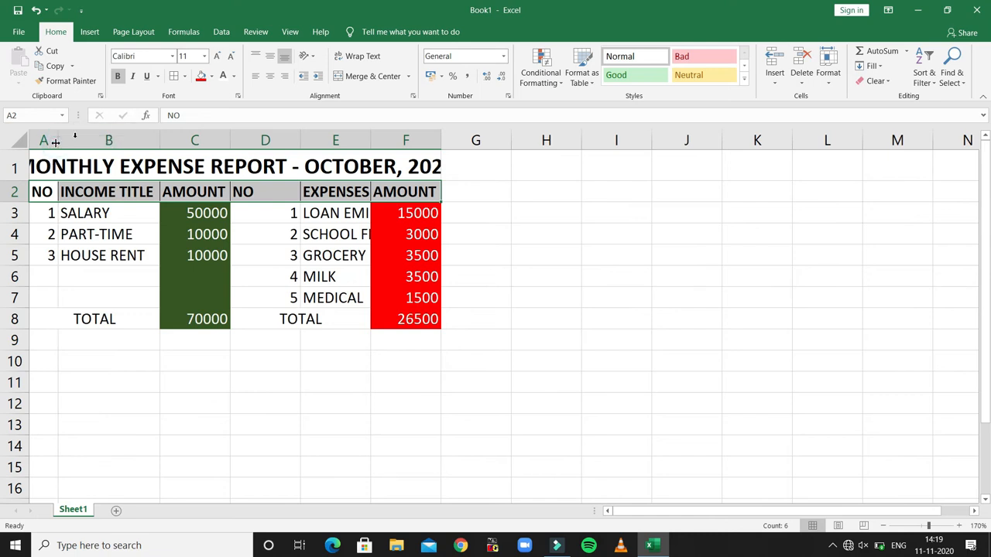
pyautogui.click(470, 164)
pyautogui.moveTo(440, 133); pyautogui.dragTo(514, 150)
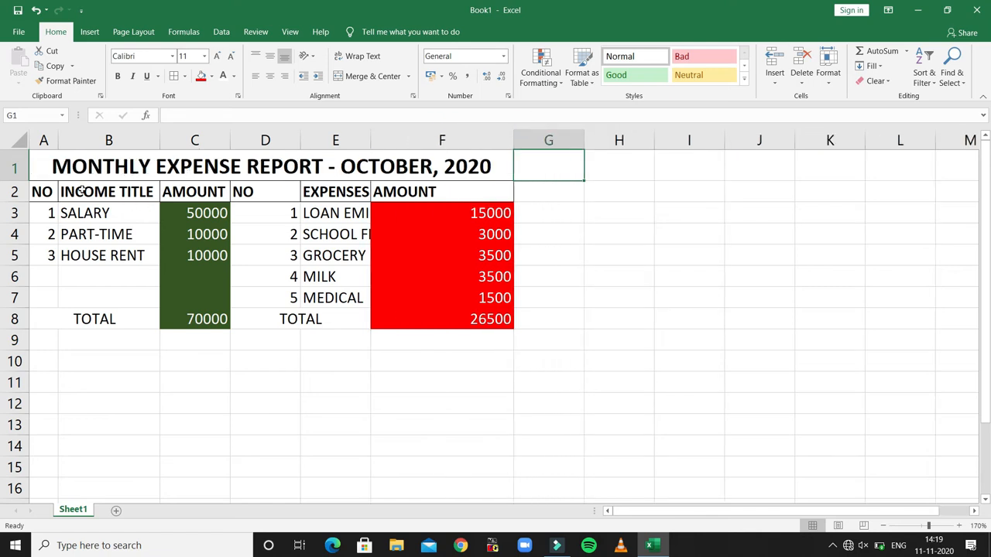
pyautogui.click(456, 191)
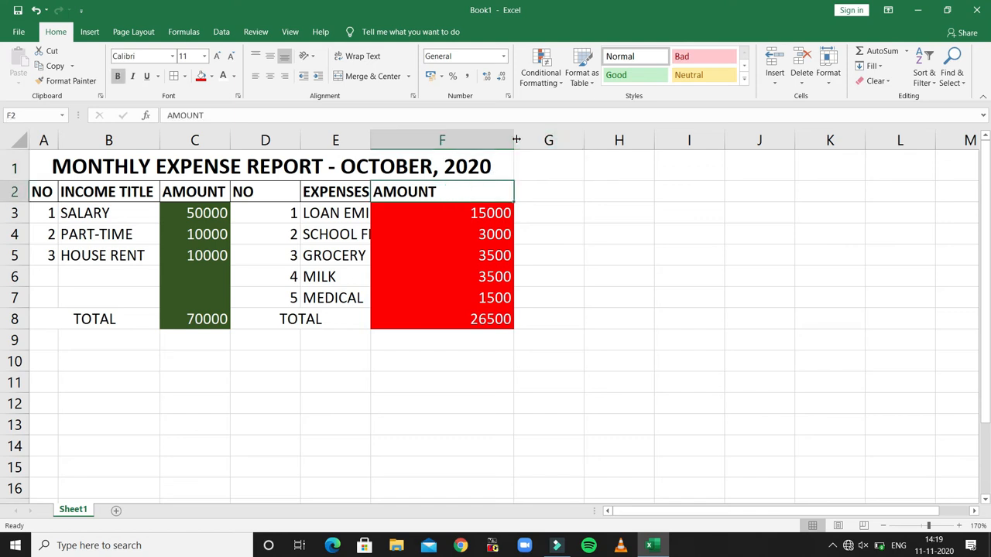
pyautogui.doubleClick(369, 141)
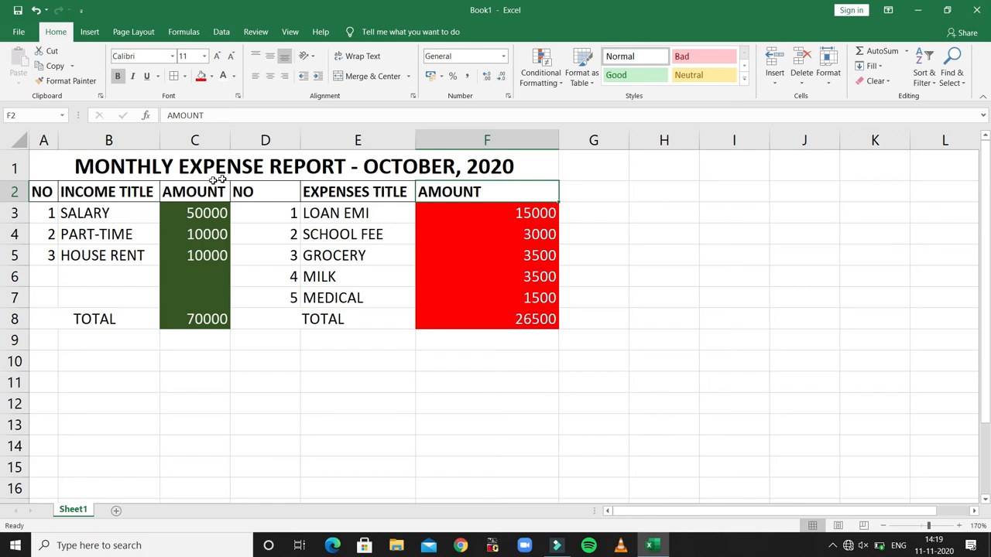
pyautogui.click(44, 198)
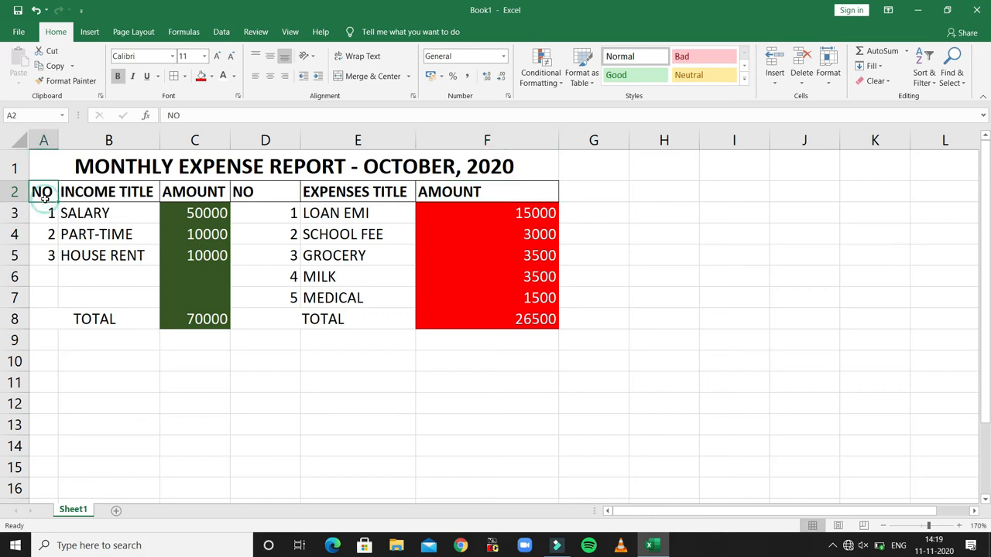
pyautogui.hotkey('shift', 'Down')
pyautogui.hotkey('shift', 'Down')
pyautogui.hotkey('shift', 'Down')
pyautogui.hotkey('shift', 'Down')
pyautogui.hotkey('shift', 'Down')
pyautogui.hotkey('shift', 'Down')
pyautogui.hotkey('shift', 'Right')
pyautogui.hotkey('shift', 'Right')
pyautogui.hotkey('shift', 'Right')
pyautogui.hotkey('shift', 'Right')
pyautogui.hotkey('shift', 'Right')
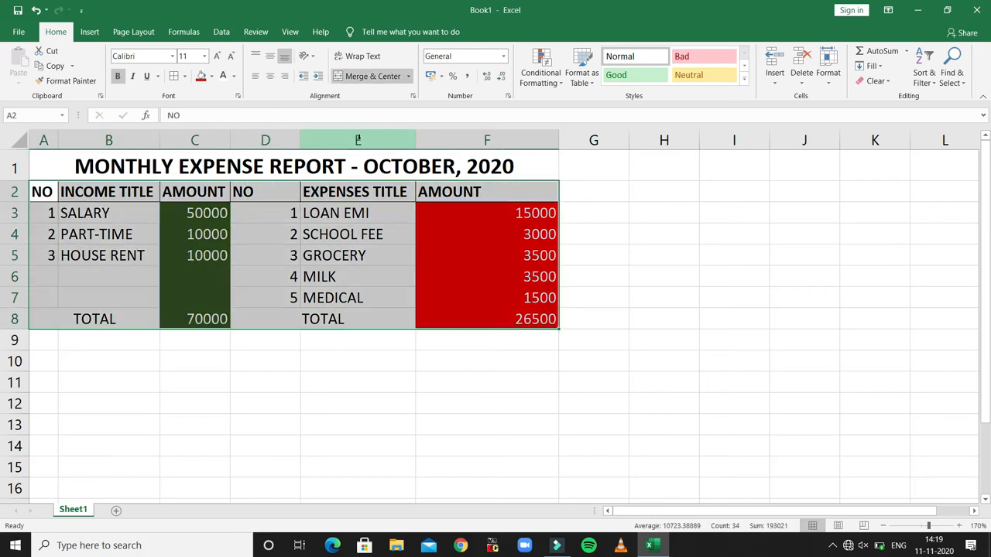
pyautogui.hotkey('shift', 'Up')
pyautogui.hotkey('shift', 'Up')
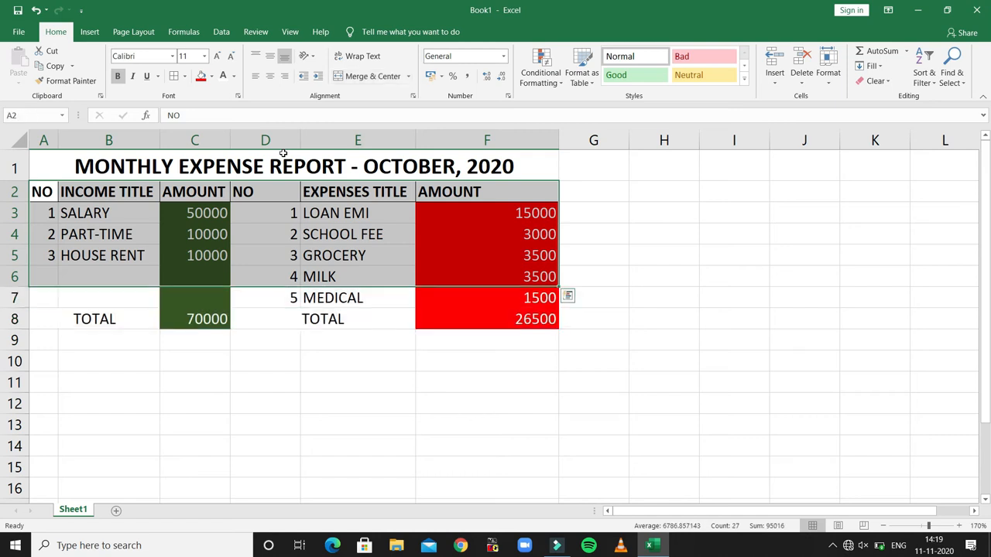
# Step: Apply all borders to the whole report, from the title in A1 through the totals row in F8
pyautogui.click(58, 169)
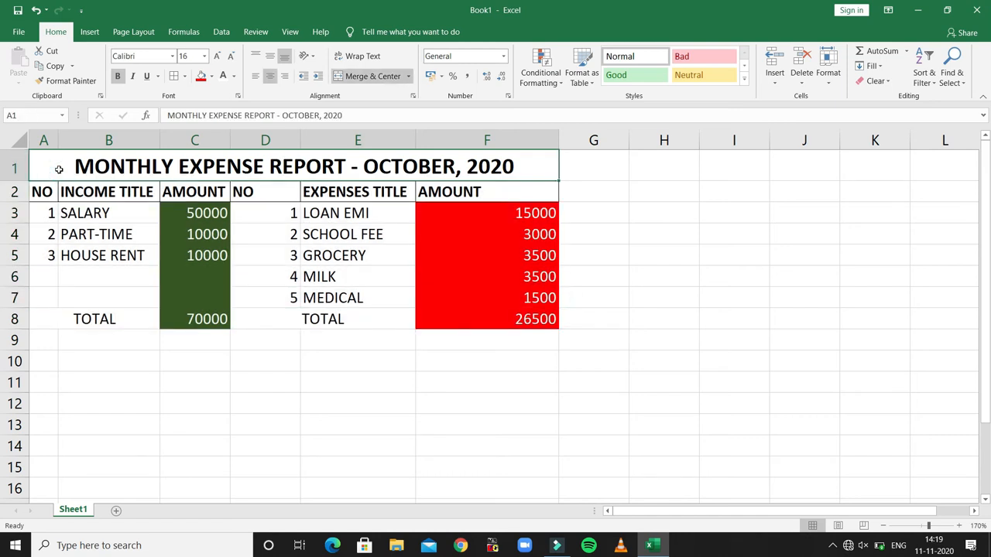
pyautogui.hotkey('shift', 'Down')
pyautogui.hotkey('shift', 'Down')
pyautogui.hotkey('shift', 'Down')
pyautogui.hotkey('shift', 'Down')
pyautogui.hotkey('shift', 'Down')
pyautogui.hotkey('shift', 'Down')
pyautogui.hotkey('shift', 'Down')
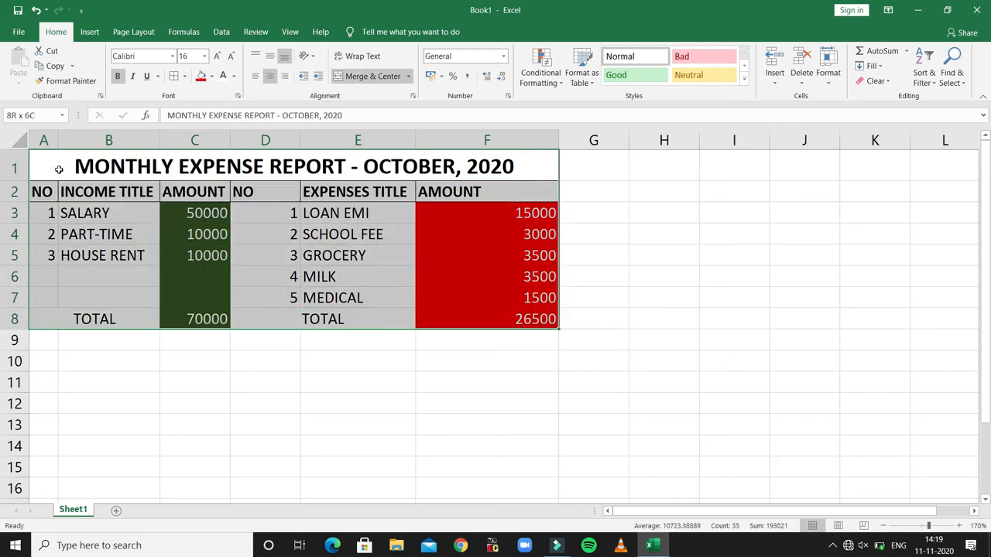
pyautogui.click(175, 78)
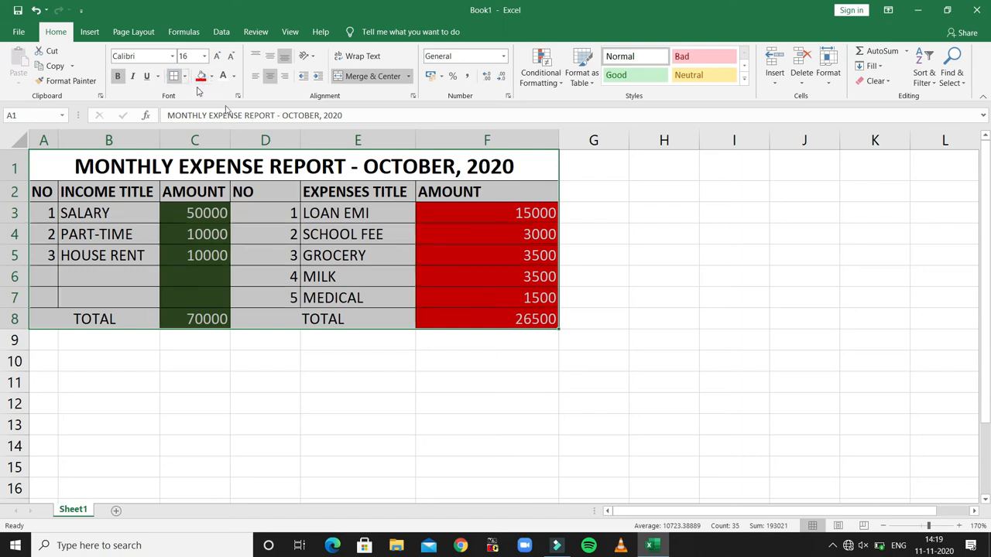
pyautogui.click(246, 376)
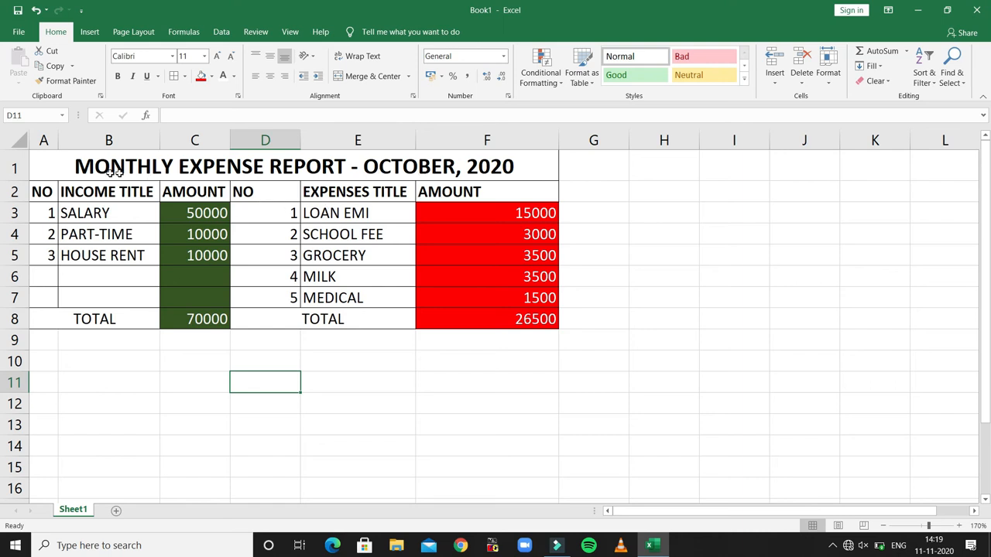
# Step: Center the column headings in A2 to F2 horizontally
pyautogui.click(36, 193)
pyautogui.moveTo(36, 194); pyautogui.dragTo(486, 193)
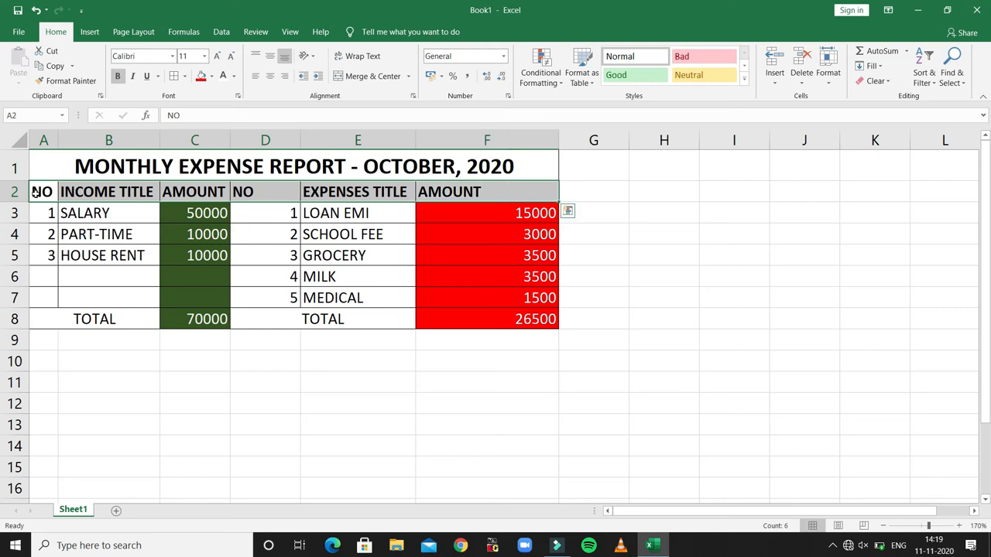
pyautogui.click(267, 80)
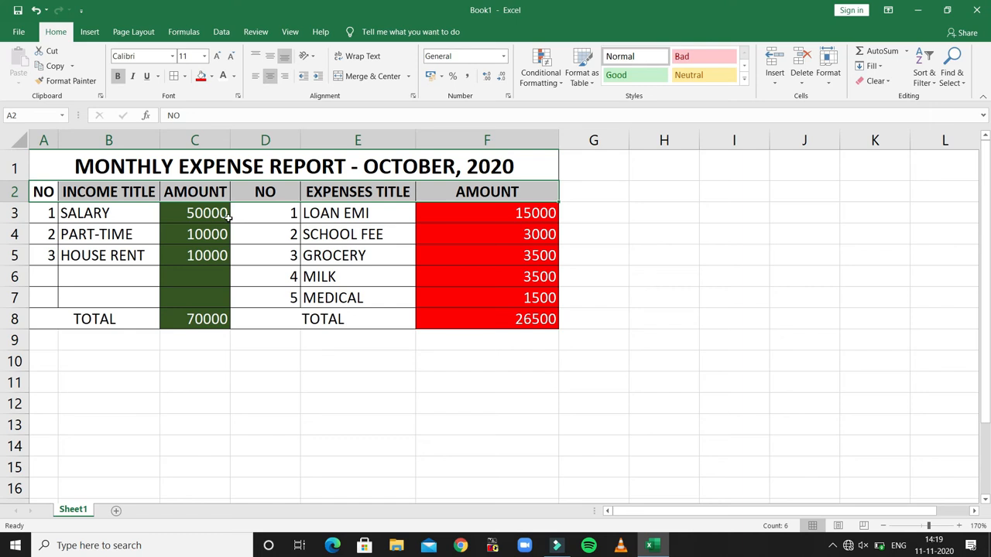
pyautogui.click(80, 252)
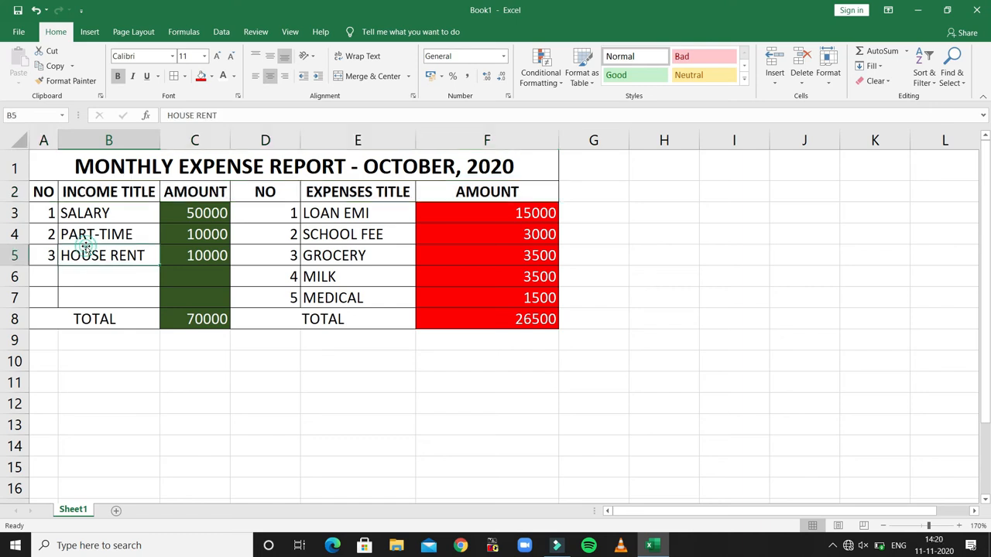
pyautogui.click(118, 213)
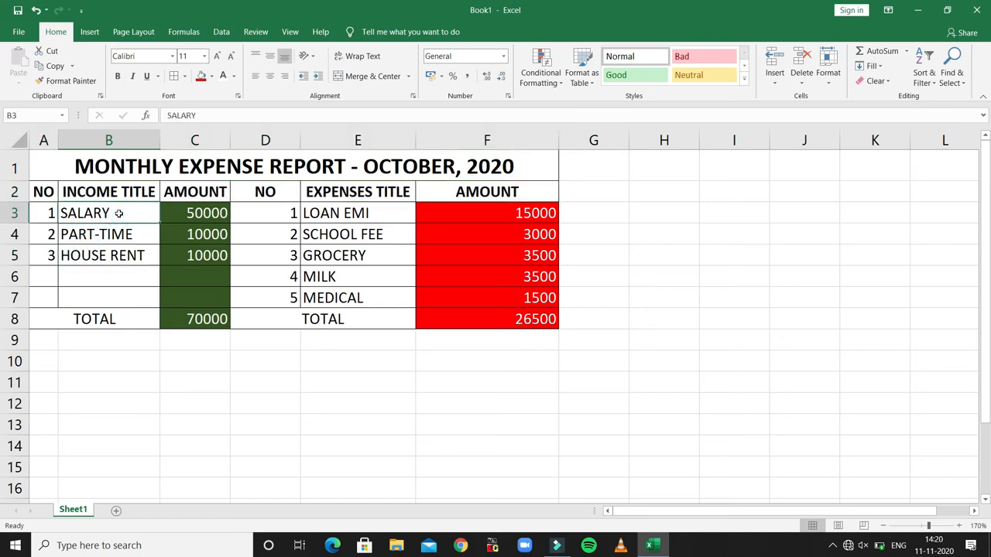
pyautogui.click(284, 219)
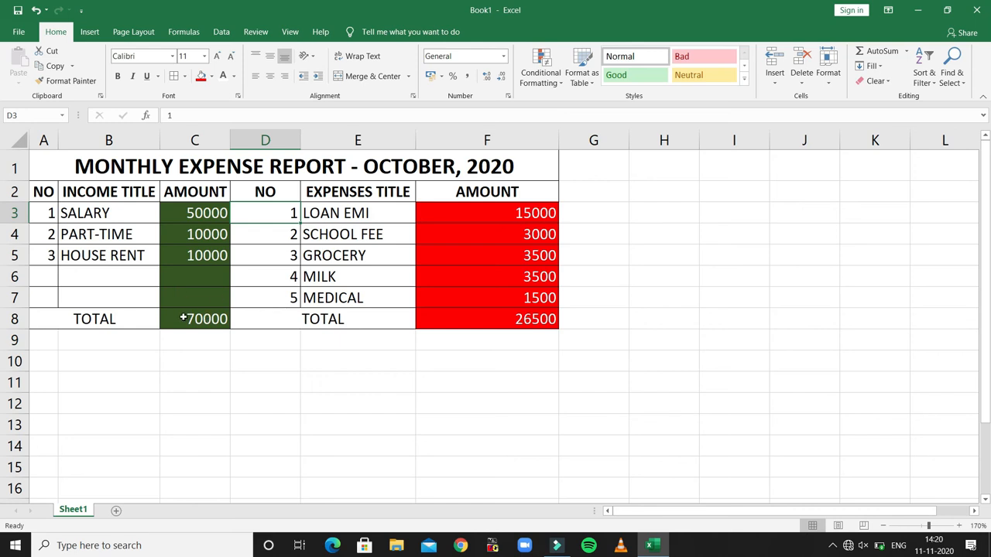
# Step: Try inserting a blank row above the Medical expense in row 7, and undo the insertion
pyautogui.click(14, 298)
pyautogui.rightClick(15, 298)
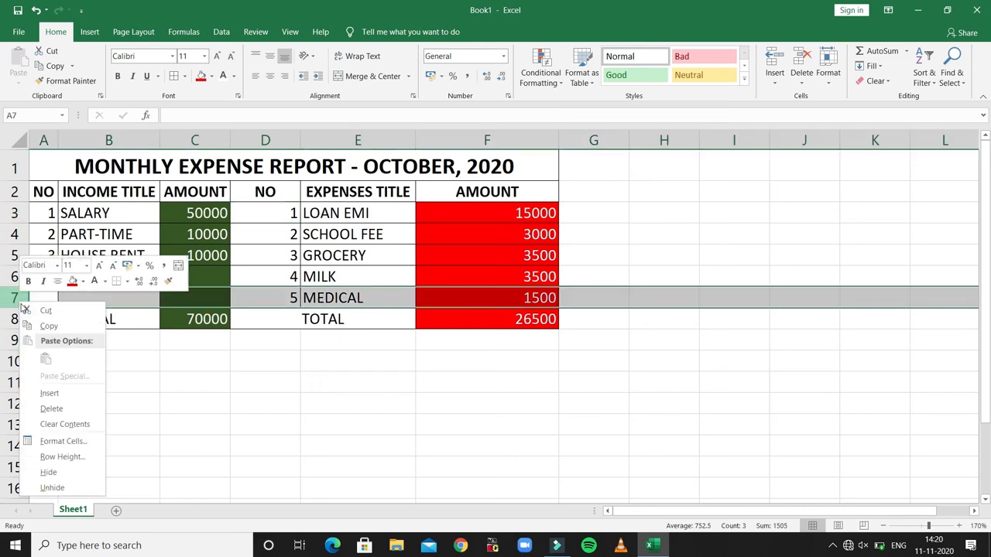
pyautogui.click(47, 393)
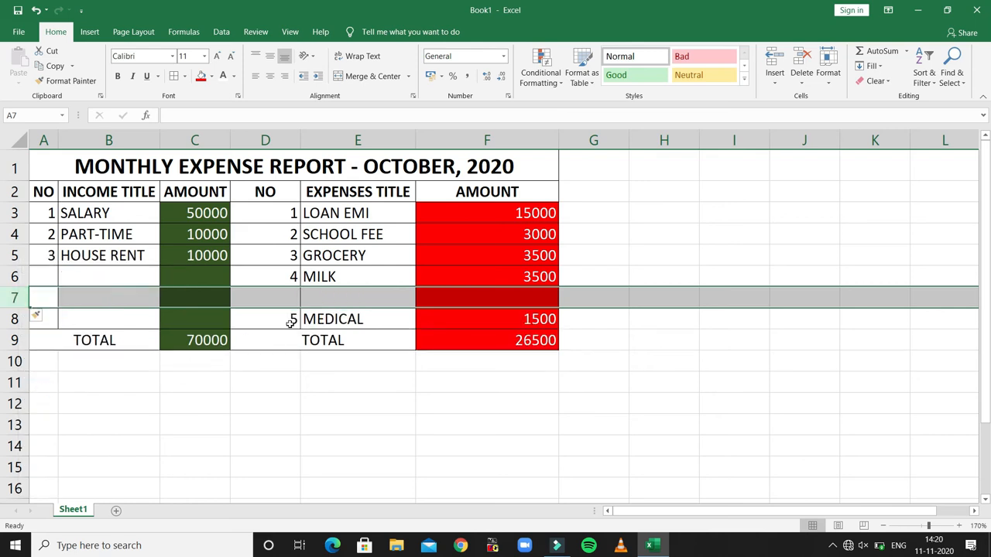
pyautogui.hotkey('ctrl', 'z')
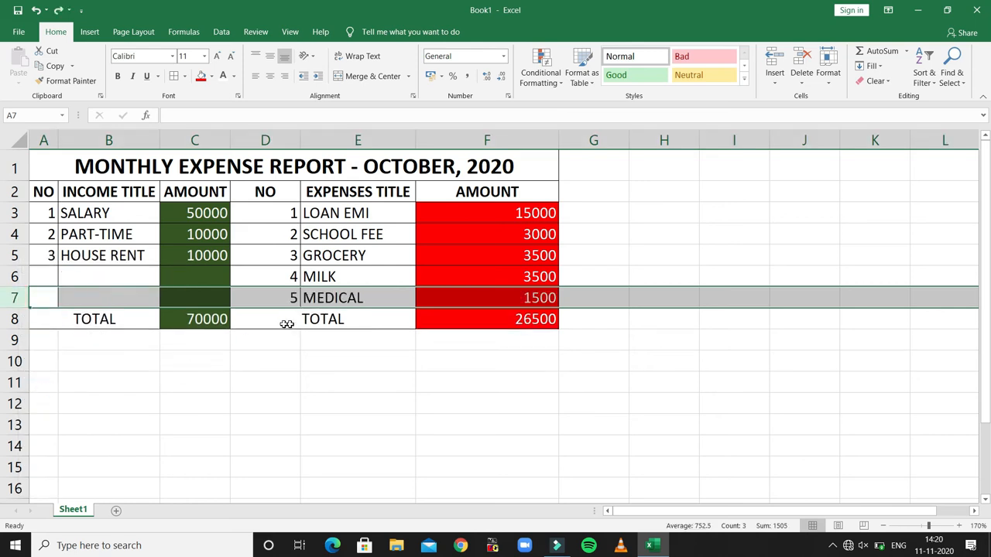
# Step: Insert a blank row above the totals in row 8
pyautogui.click(15, 319)
pyautogui.rightClick(15, 318)
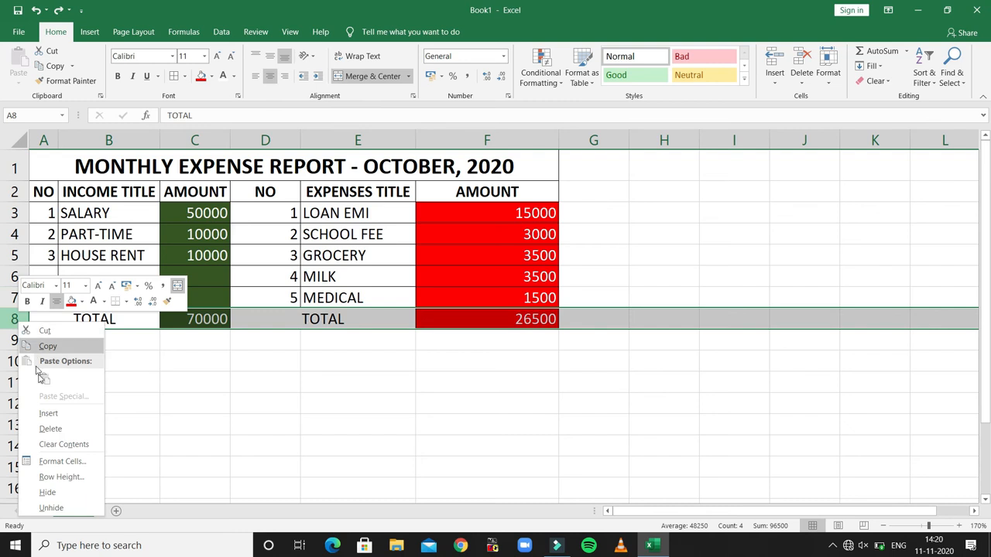
pyautogui.click(48, 412)
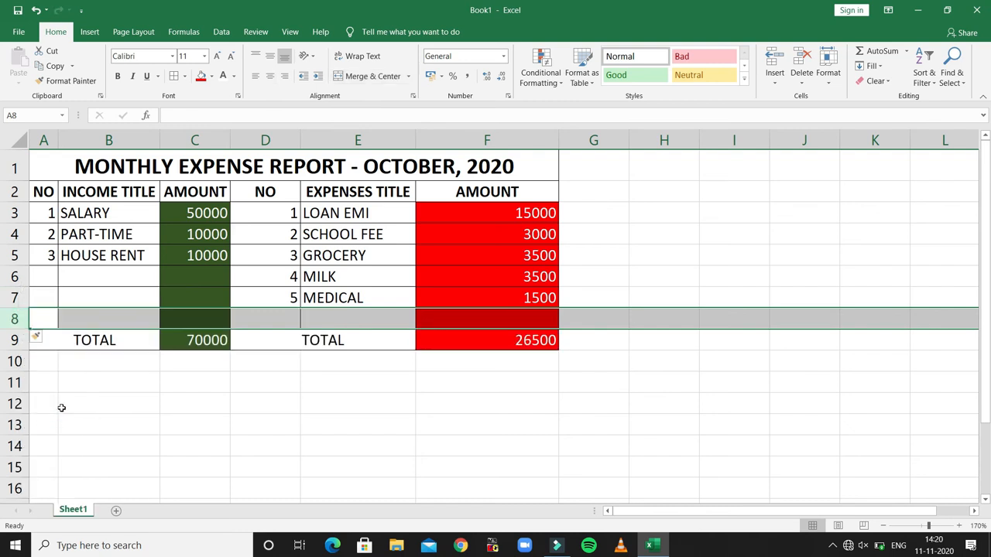
# Step: Fill in the blank expense row 8 with number 6, title OTHER and amount 600
pyautogui.click(287, 318)
pyautogui.write('6')
pyautogui.press('Tab')
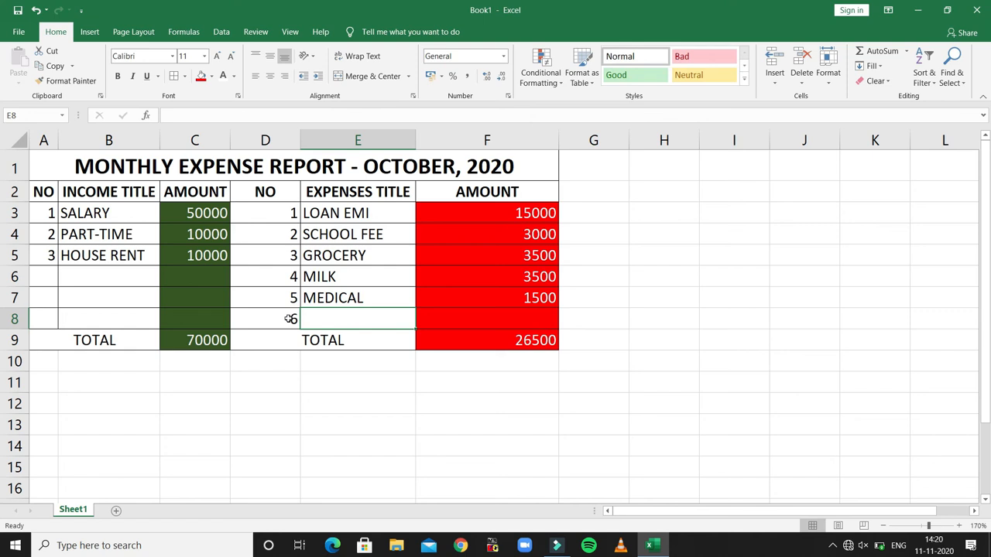
pyautogui.write('LE')
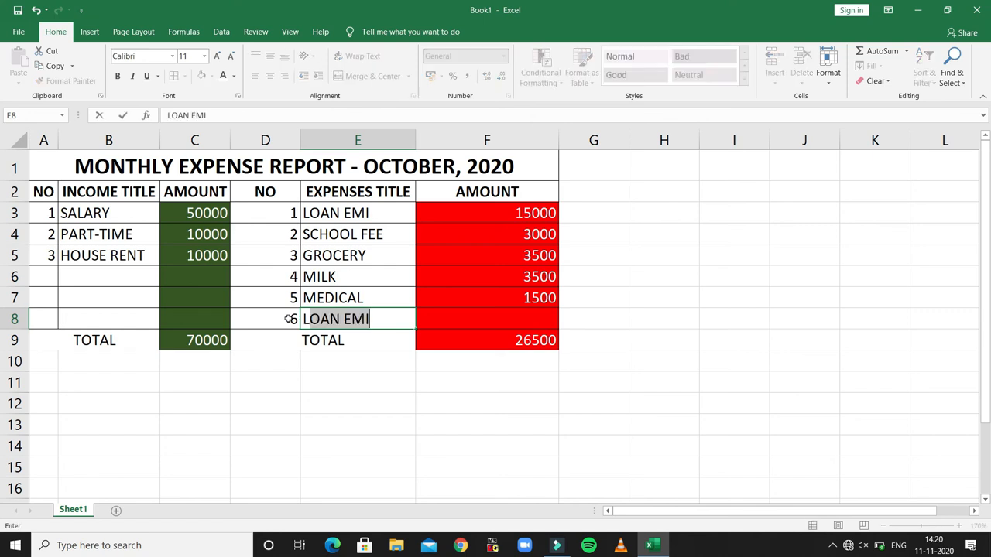
pyautogui.press('BackSpace')
pyautogui.press('BackSpace')
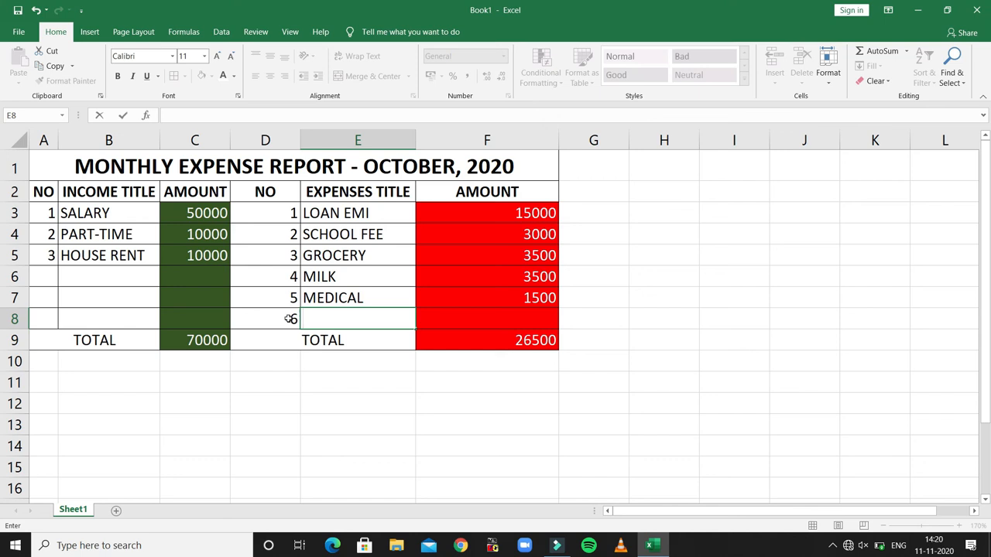
pyautogui.write('OTHER')
pyautogui.press('Tab')
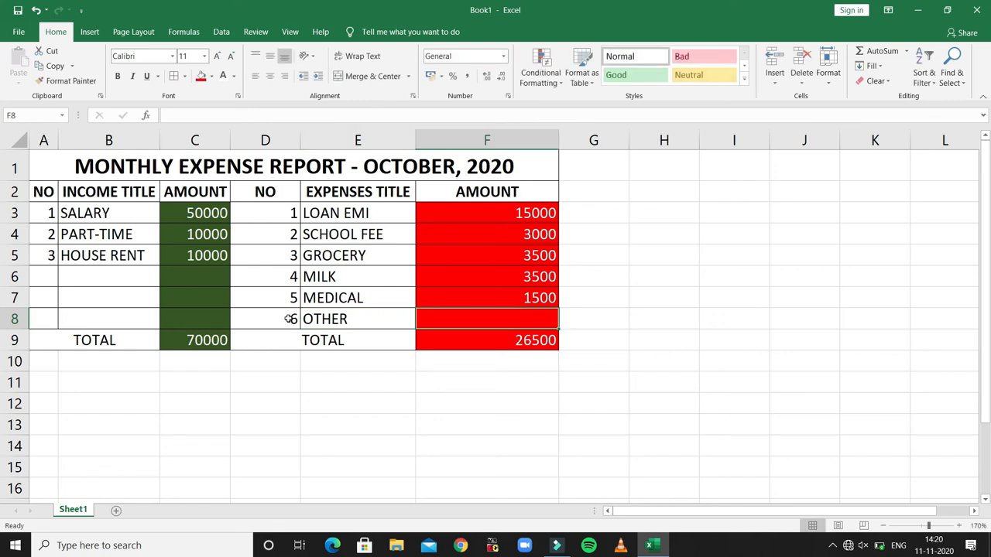
pyautogui.write('600')
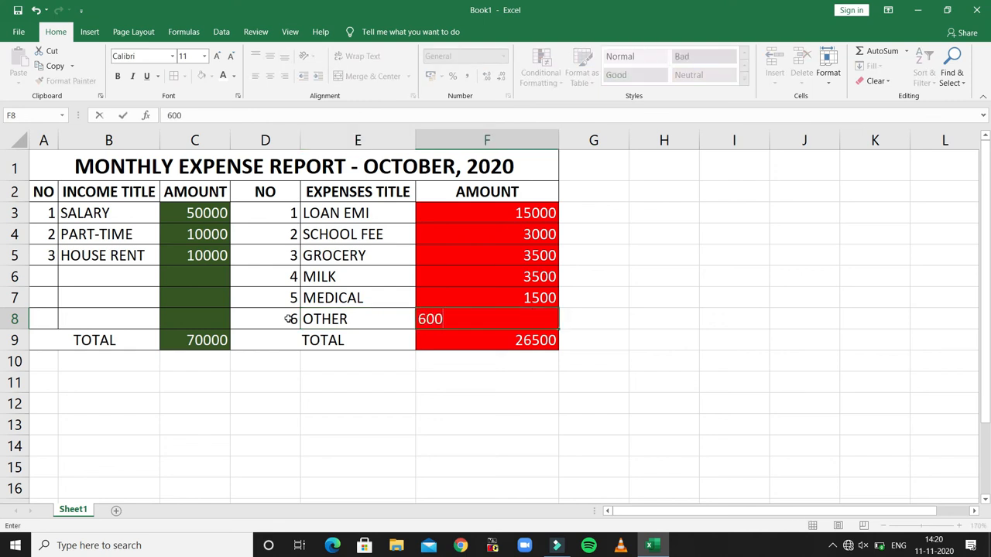
pyautogui.press('Return')
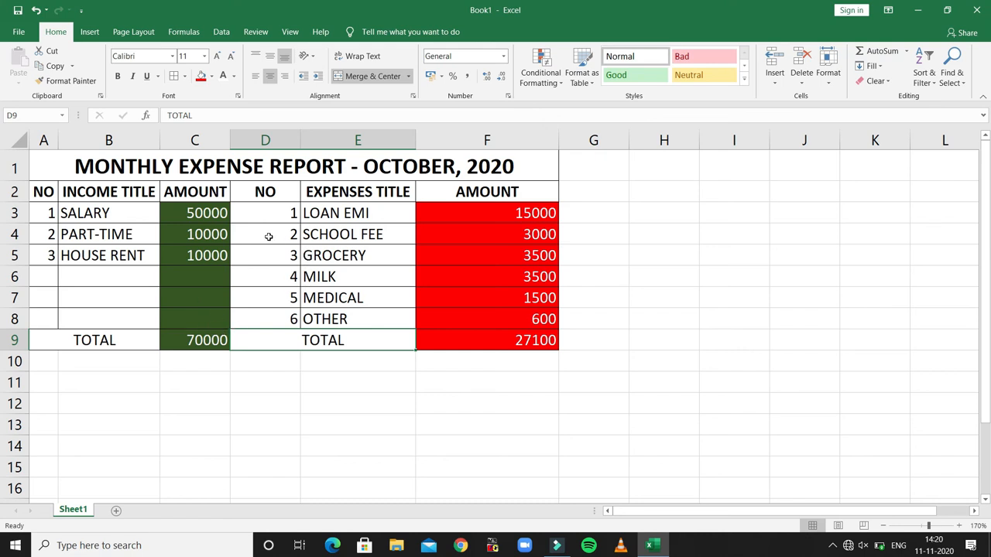
# Step: Review the expense total's formula in F9, the report title, and the income and expense sections
pyautogui.click(549, 339)
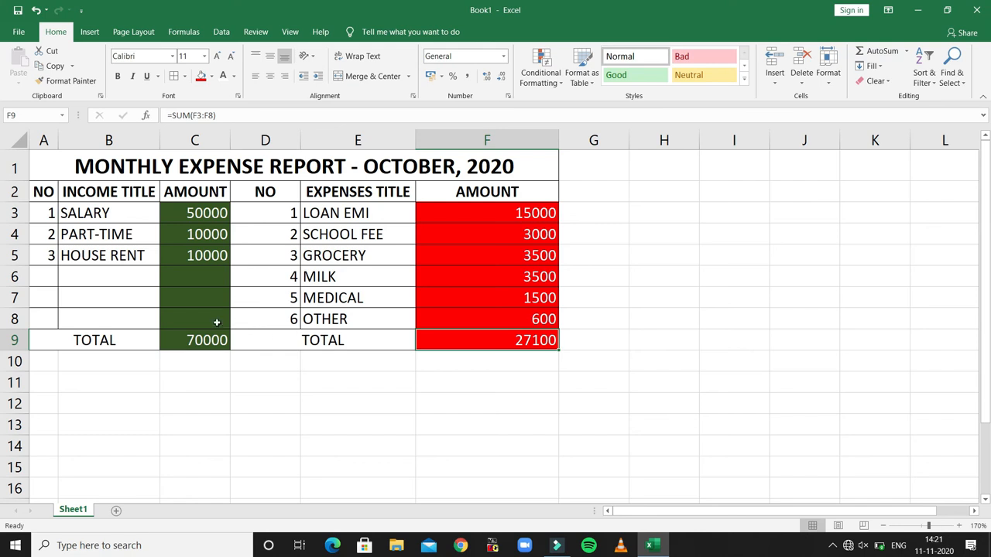
pyautogui.click(54, 166)
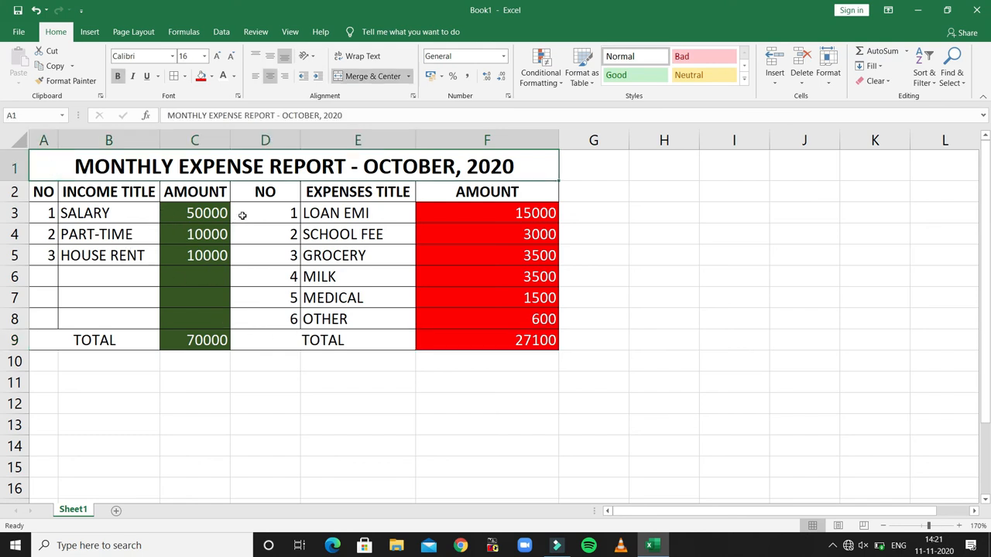
pyautogui.click(93, 209)
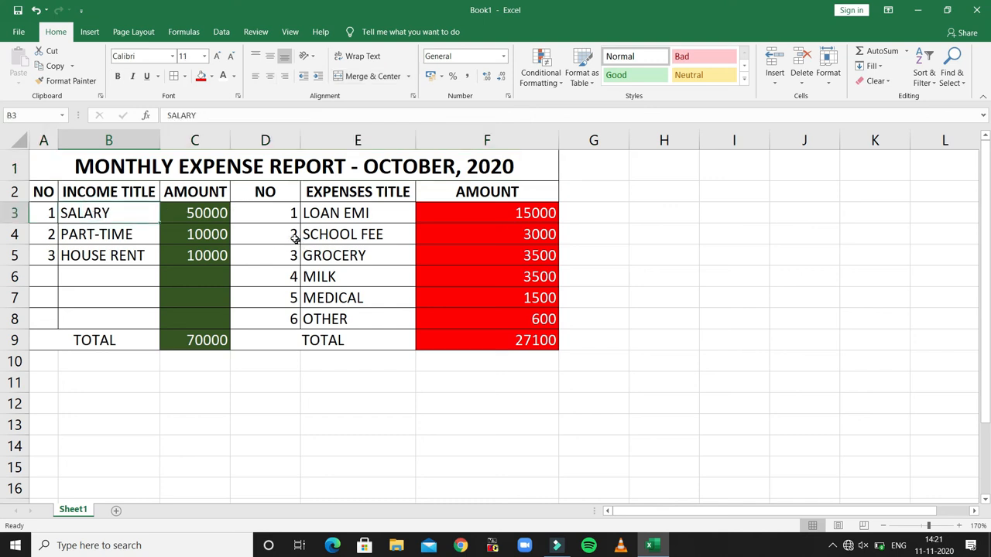
pyautogui.click(283, 198)
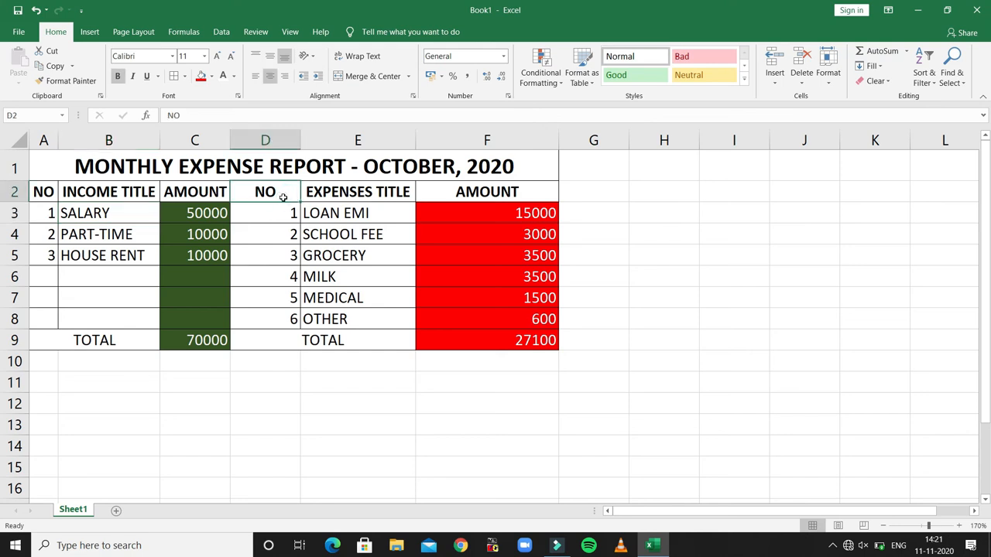
pyautogui.hotkey('shift', 'Down')
pyautogui.hotkey('shift', 'Down')
pyautogui.hotkey('shift', 'Down')
pyautogui.hotkey('shift', 'Down')
pyautogui.hotkey('shift', 'Down')
pyautogui.hotkey('shift', 'Down')
pyautogui.hotkey('shift', 'Down')
pyautogui.hotkey('shift', 'Right')
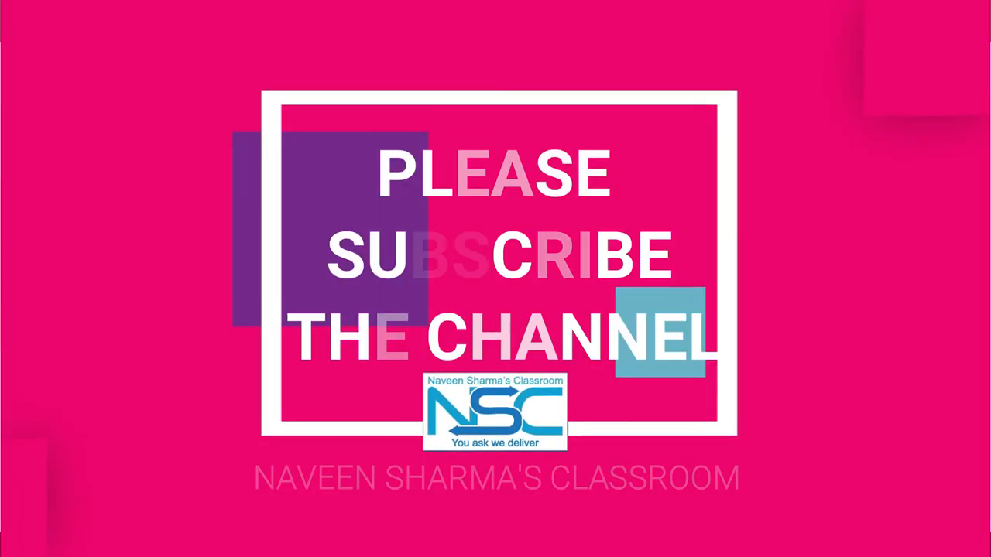